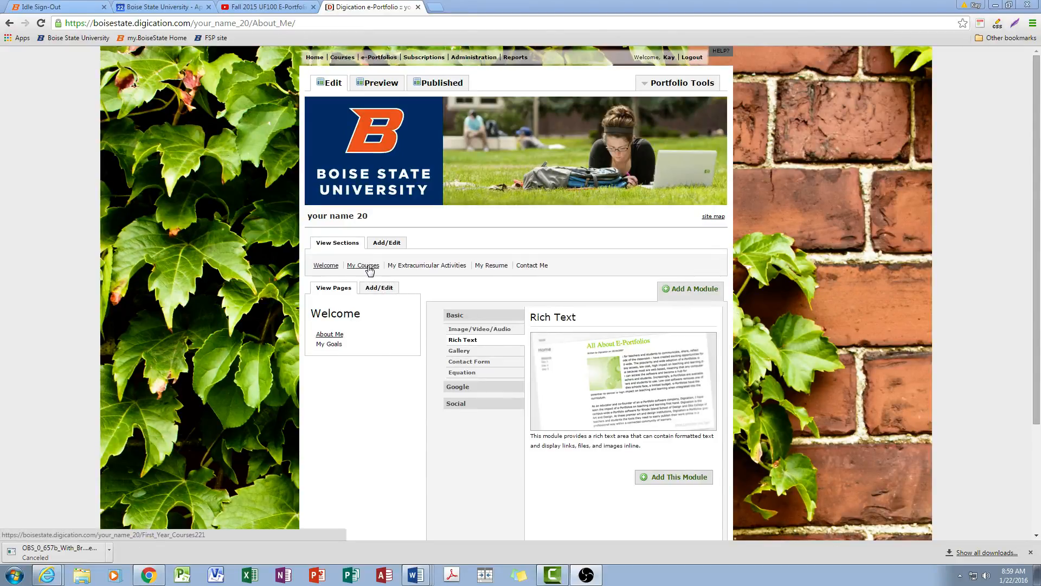
Go to the Instruction Video page in the My Courses section and open the choices for adding a module
left_click(361, 268)
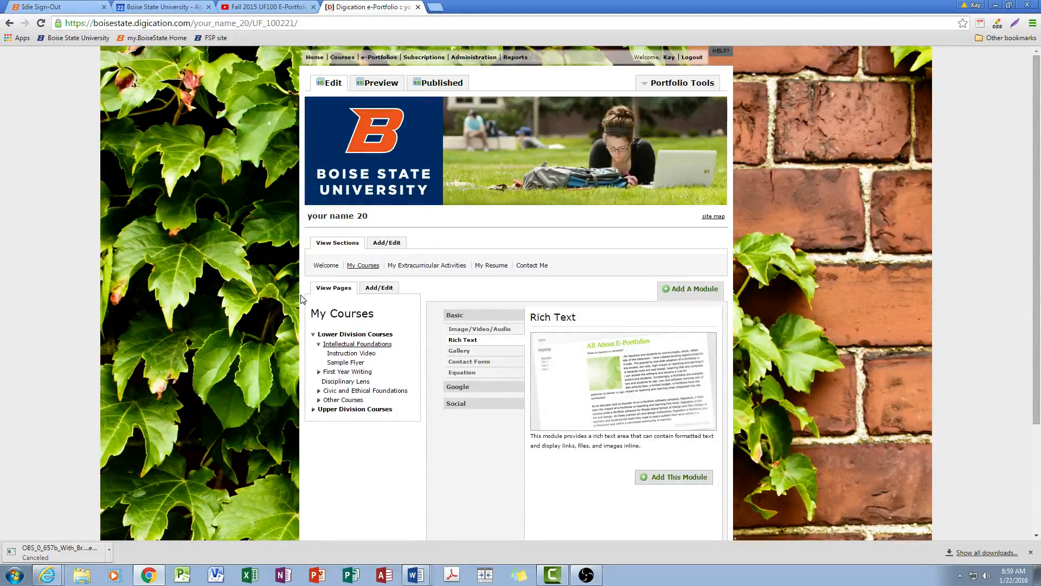
left_click(353, 356)
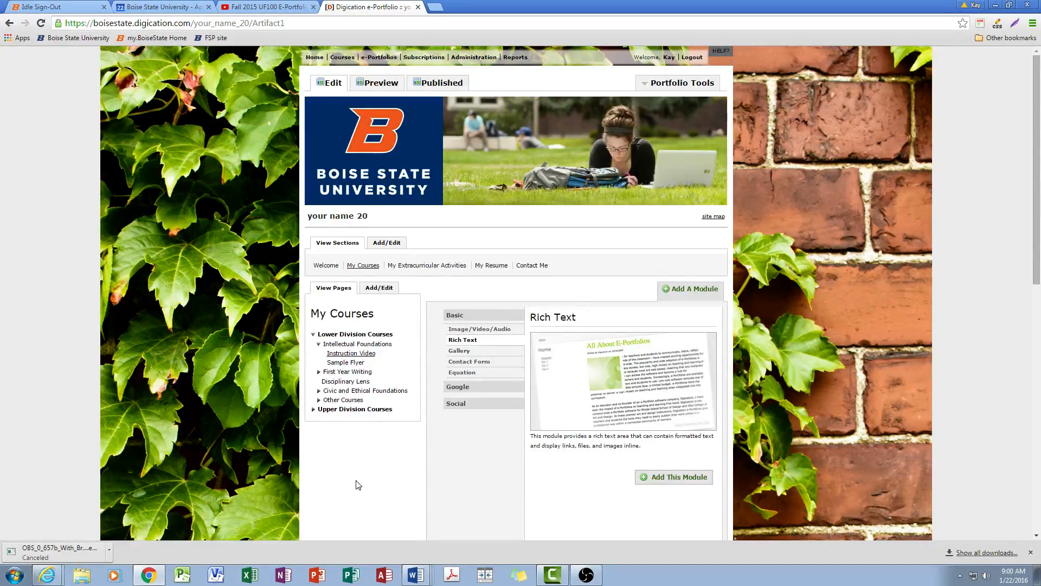
left_click(687, 294)
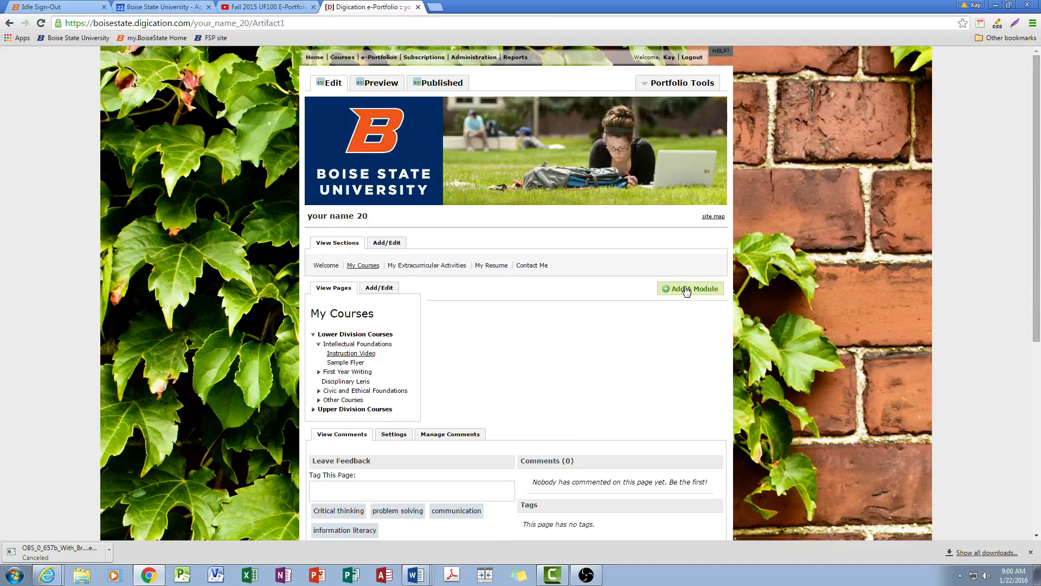
left_click(687, 290)
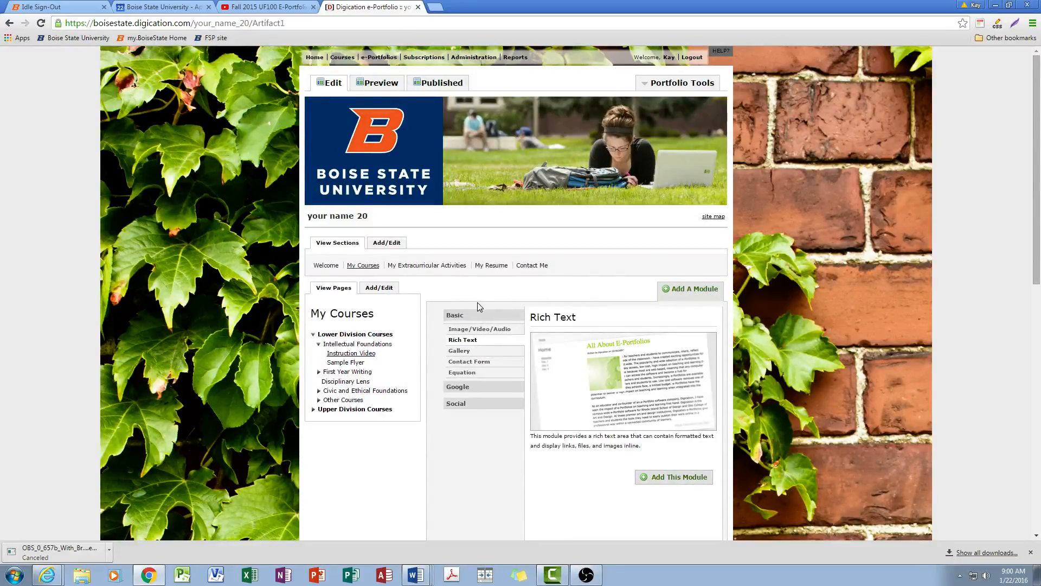
Look through the Basic, Google and Social module types, including the Image/Video/Audio, Rich Text and Gallery descriptions
left_click(477, 332)
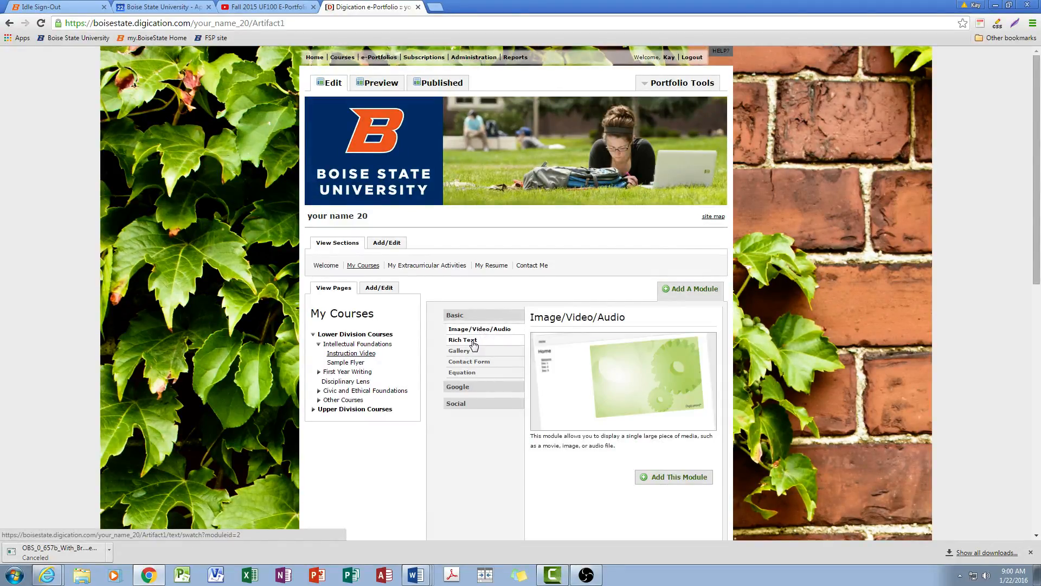
left_click(474, 343)
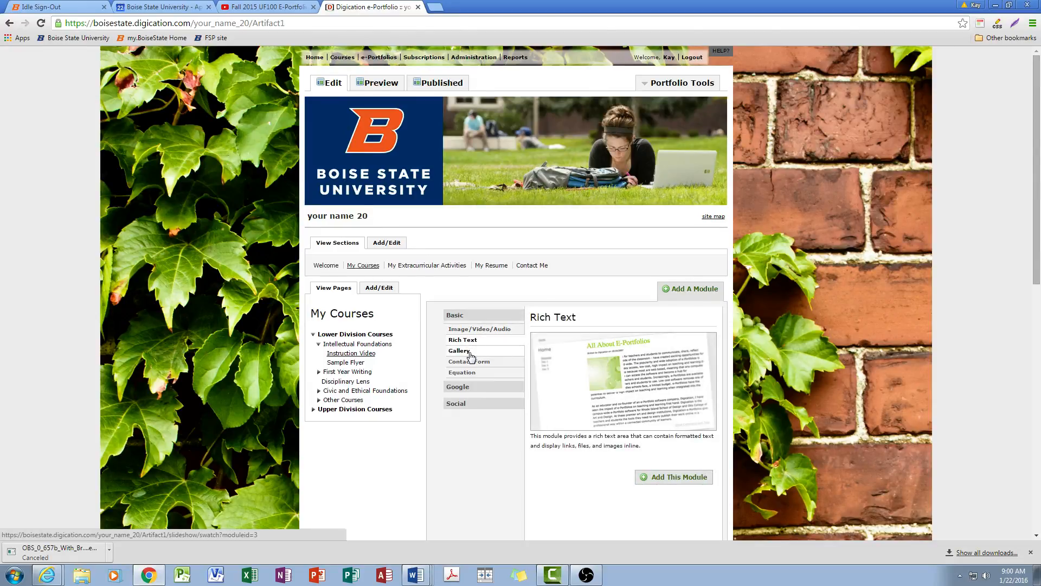
left_click(471, 354)
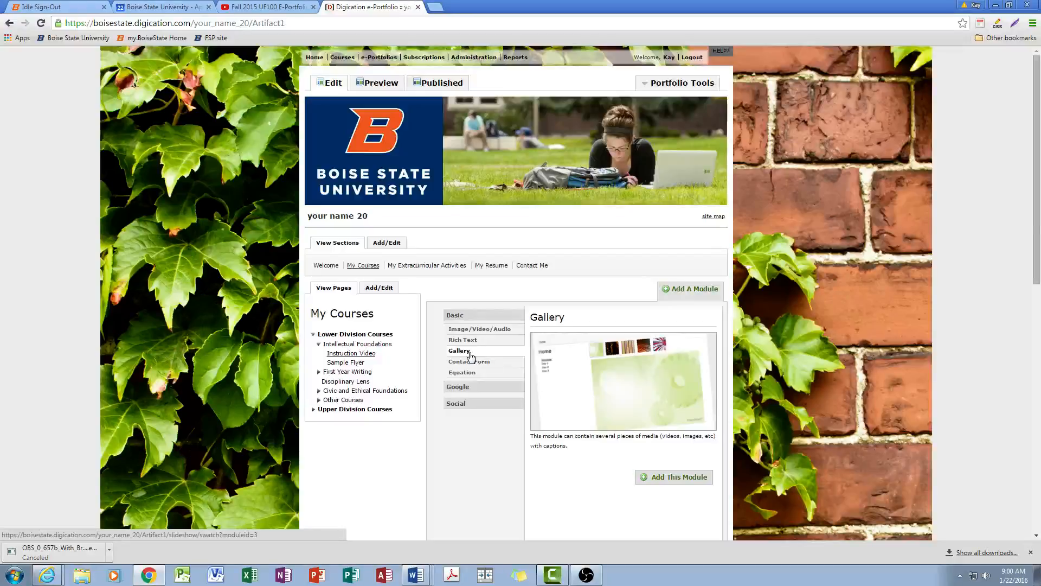
left_click(463, 388)
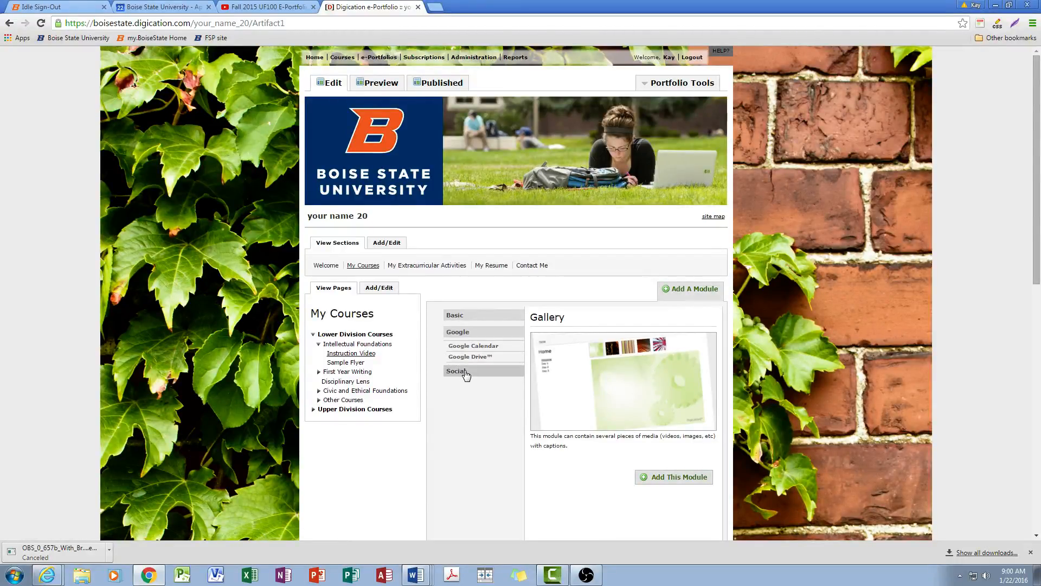
left_click(462, 373)
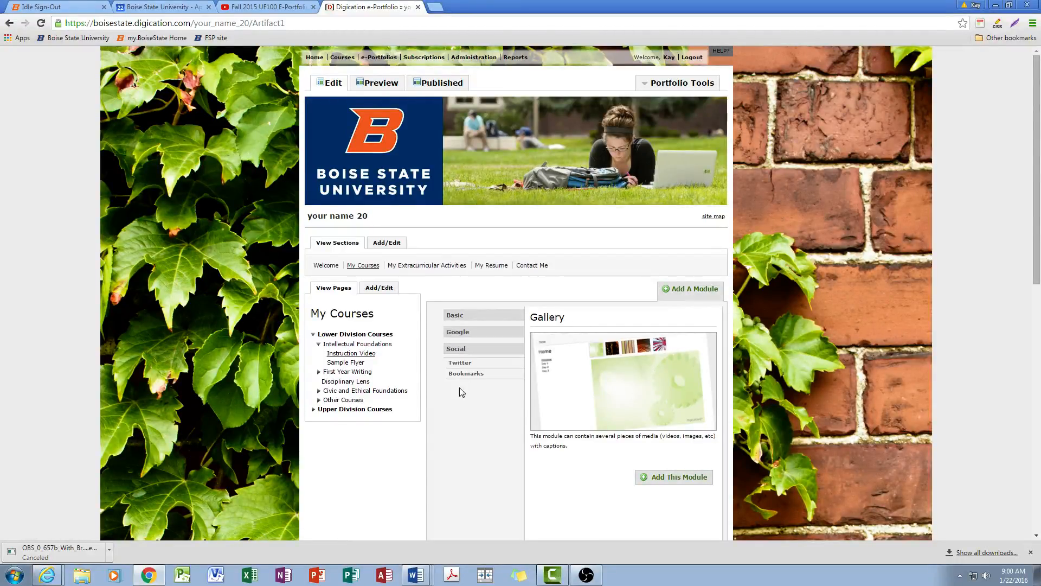
left_click(466, 319)
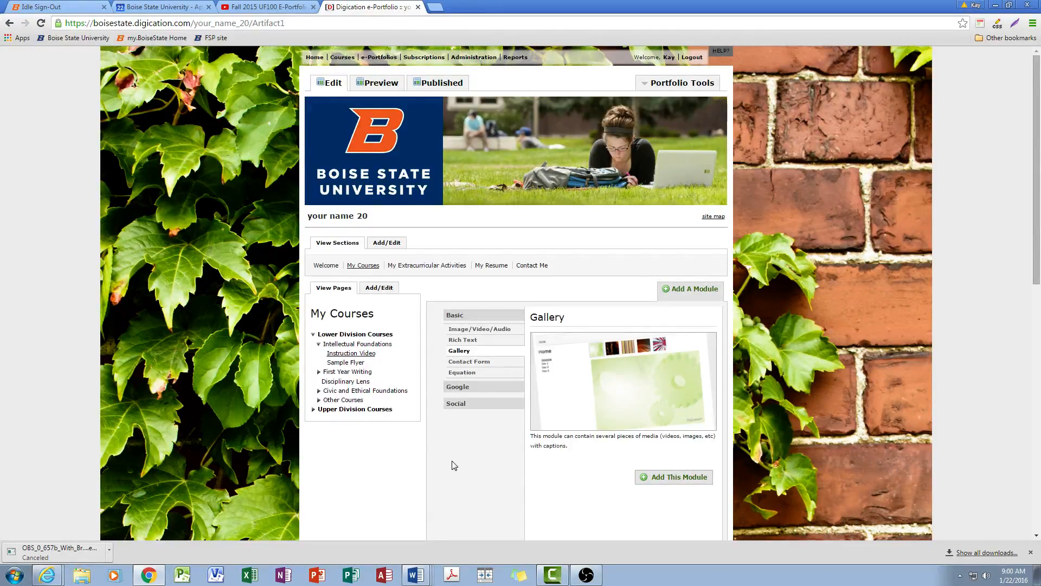
Add an Image/Video/Audio module to the Instruction Video page
left_click(475, 333)
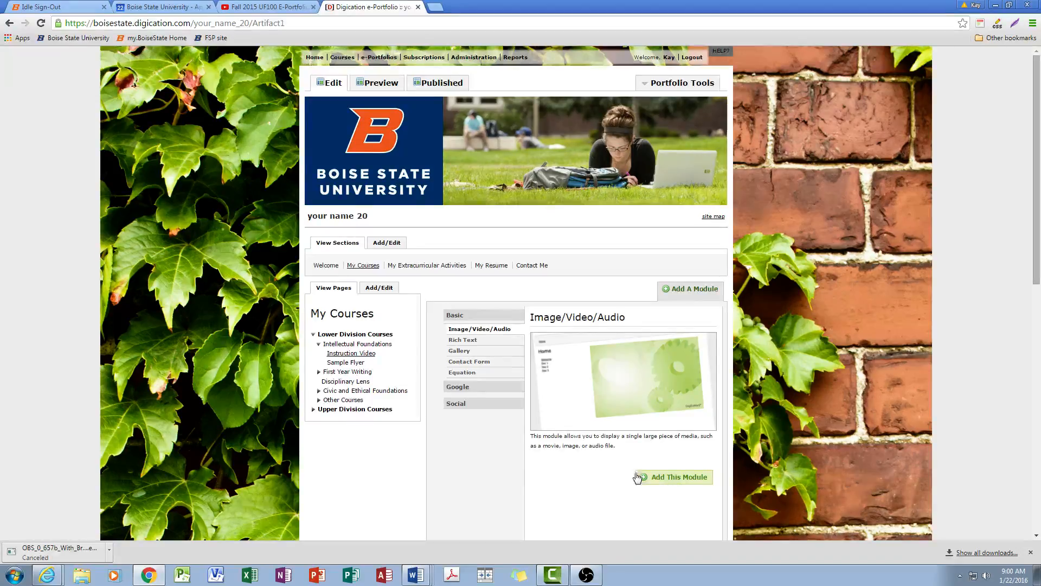
left_click(682, 481)
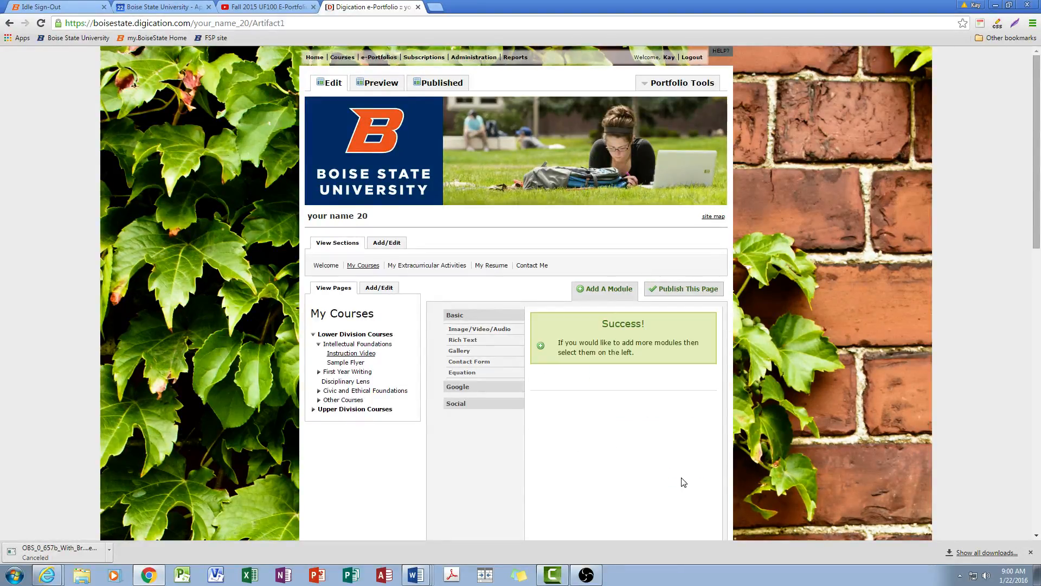
scroll(683, 482, "down", 5)
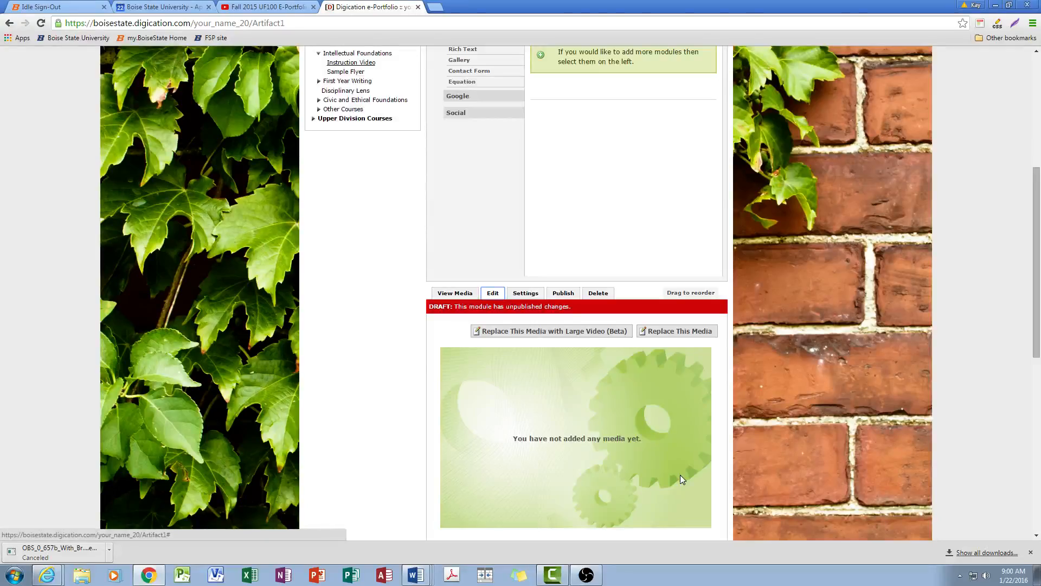
scroll(682, 479, "down", 5)
scroll(682, 480, "up", 1)
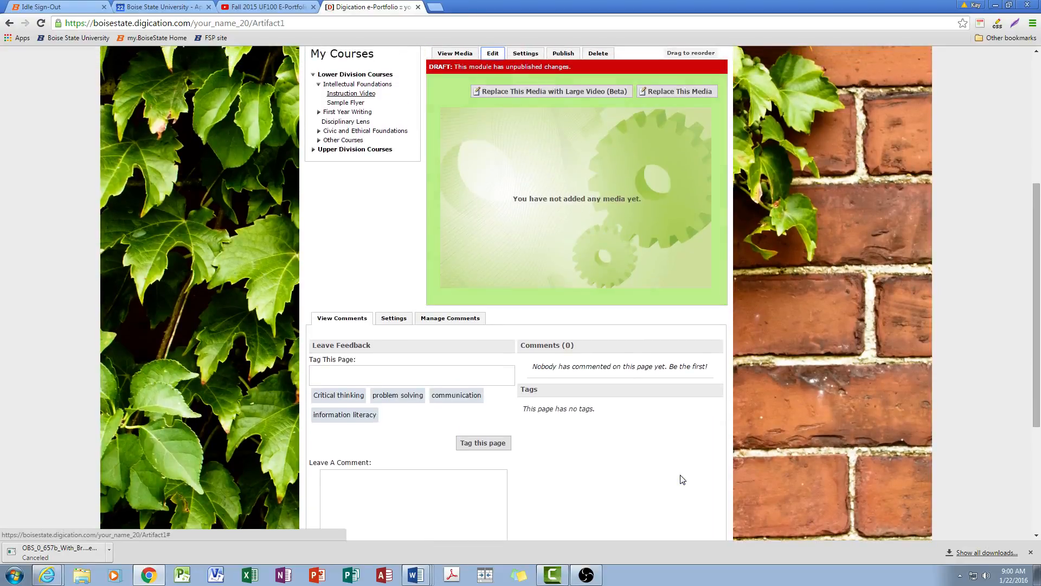
scroll(705, 456, "up", 3)
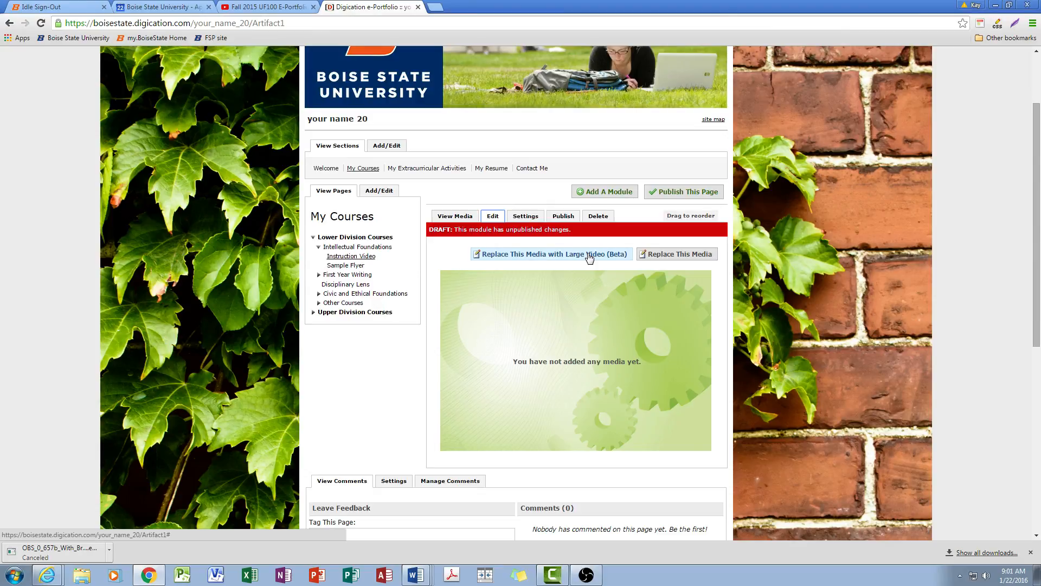
Open the new module's Media From Web (new) option, and copy the URL of the YouTube video "Fall 2015 UF100 E-Portfolio Update"
left_click(673, 256)
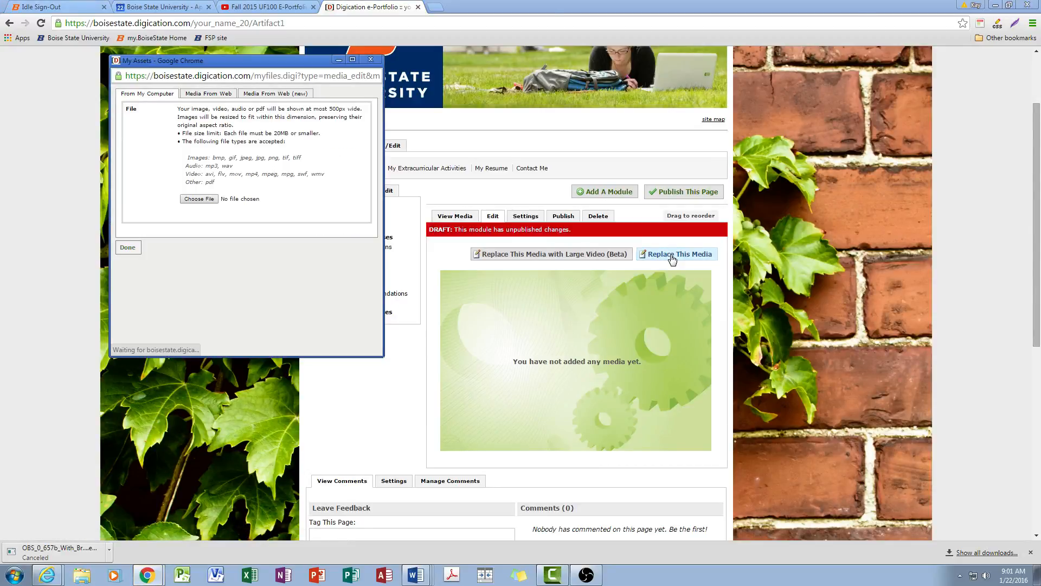
left_click(268, 97)
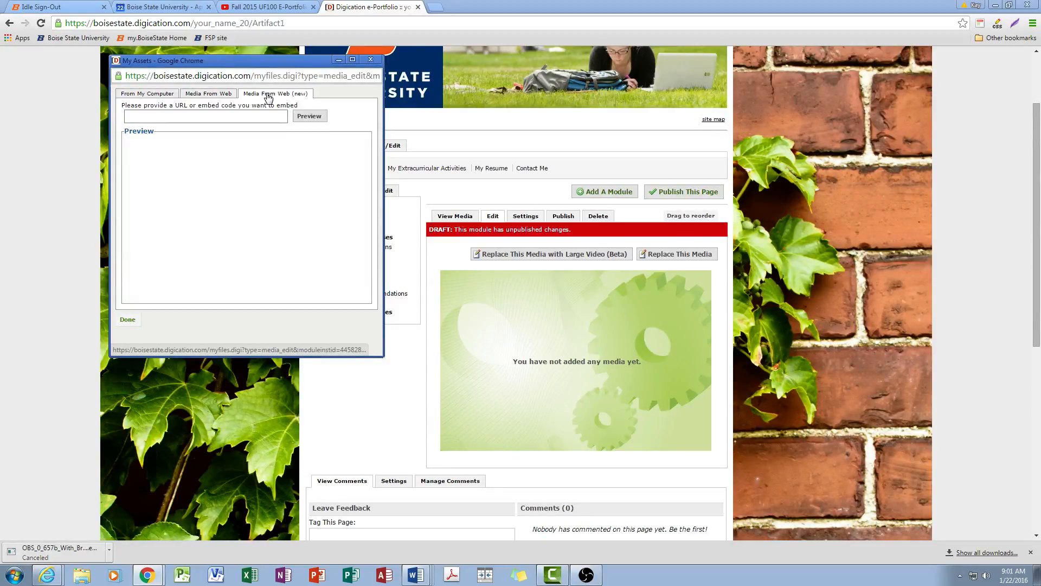
left_click(264, 7)
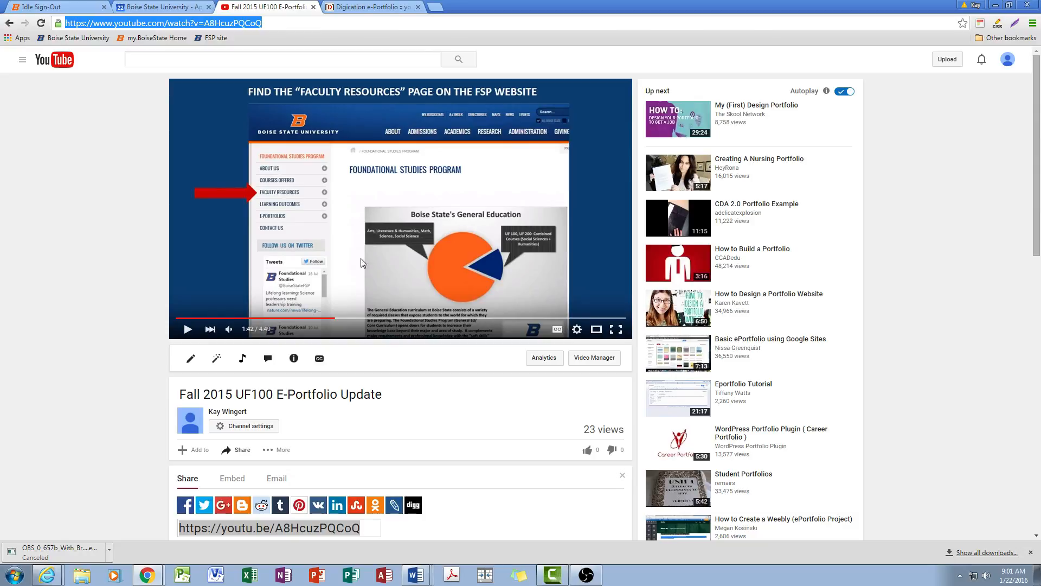
right_click(242, 25)
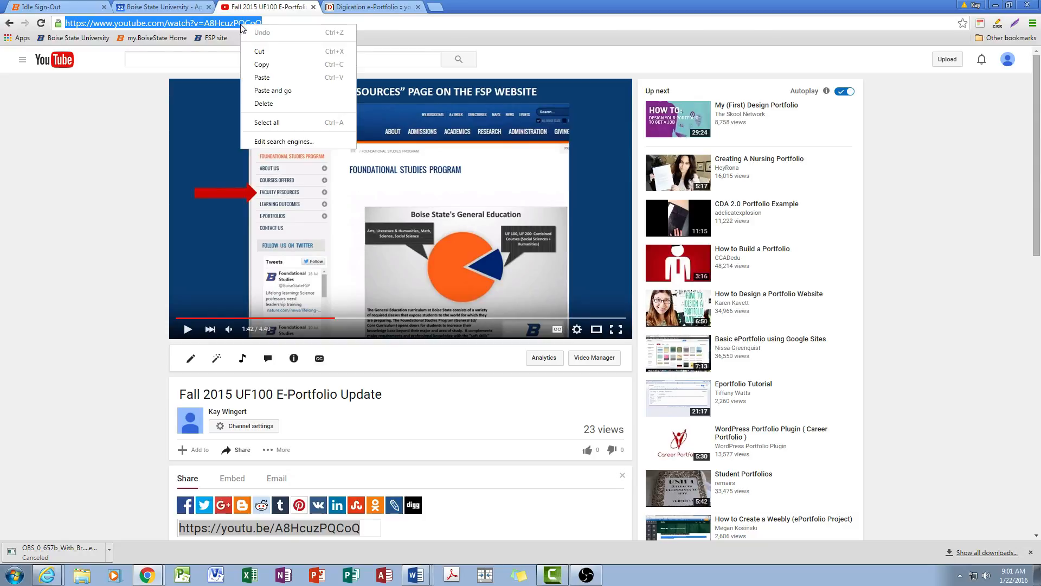
left_click(268, 67)
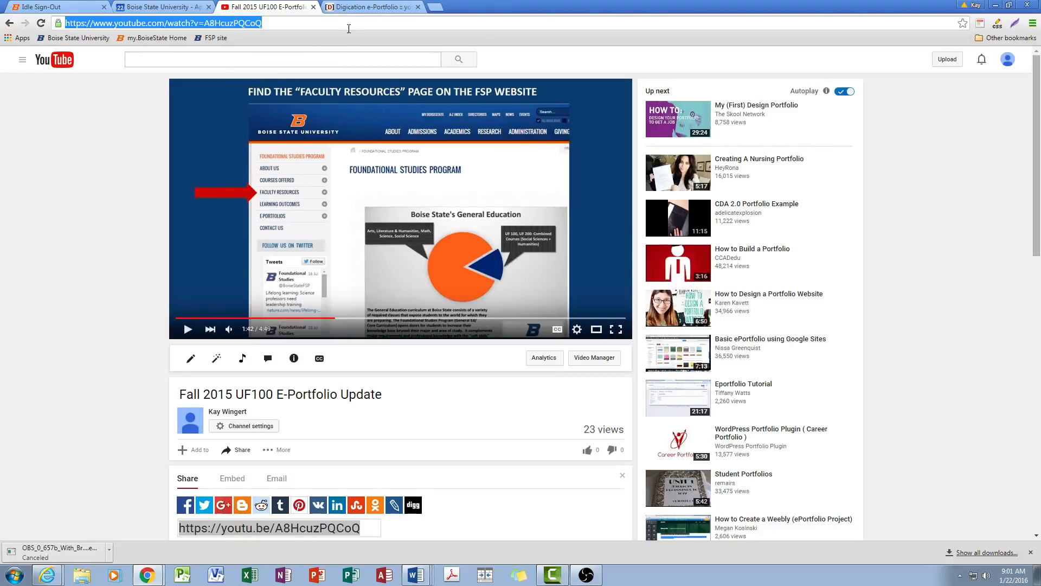
Return to Digication and replace the empty module's media with the copied YouTube URL, using Media From Web (new)
left_click(350, 8)
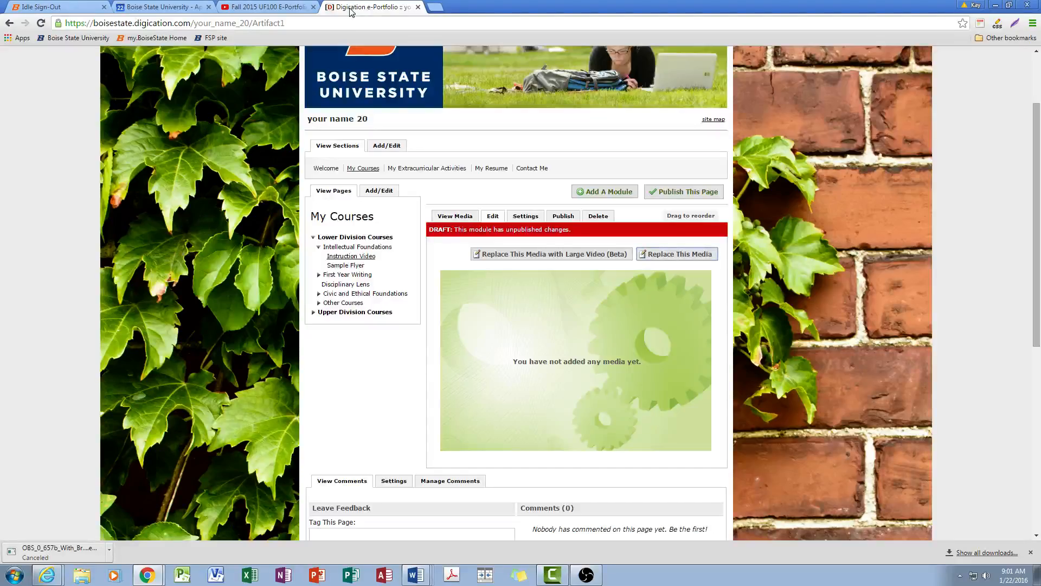
left_click(679, 255)
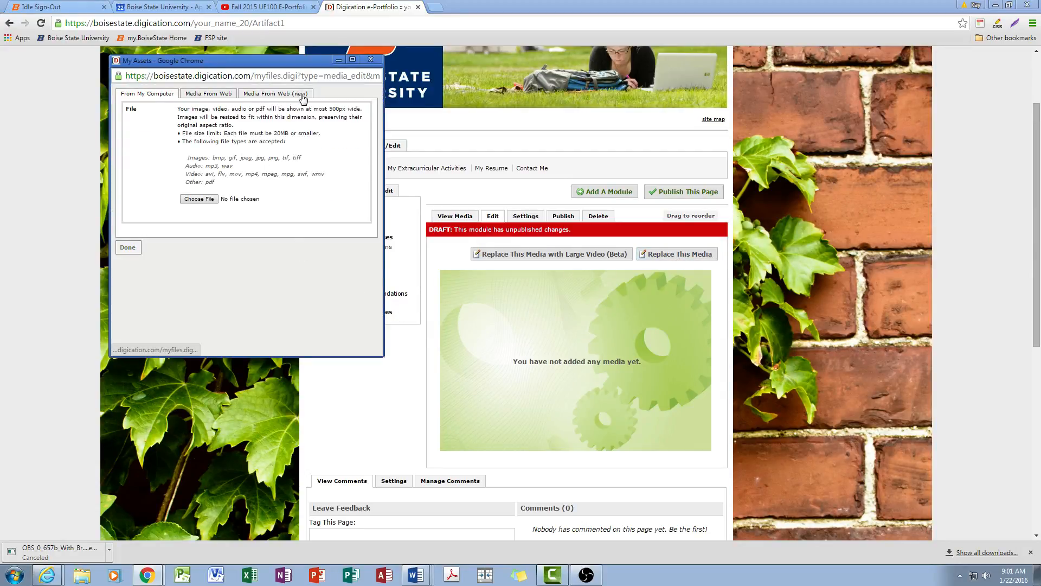
left_click(274, 97)
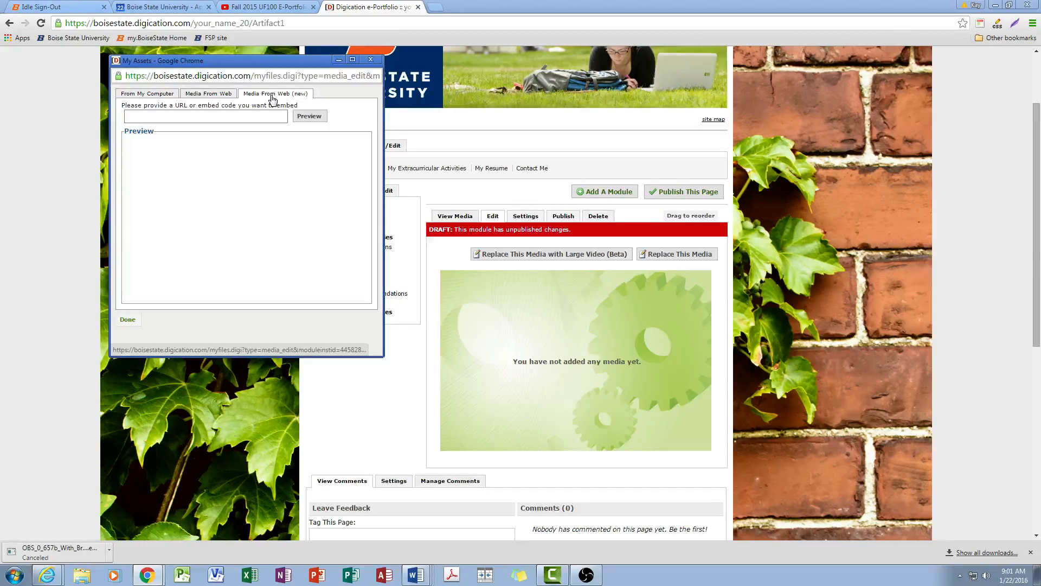
right_click(198, 118)
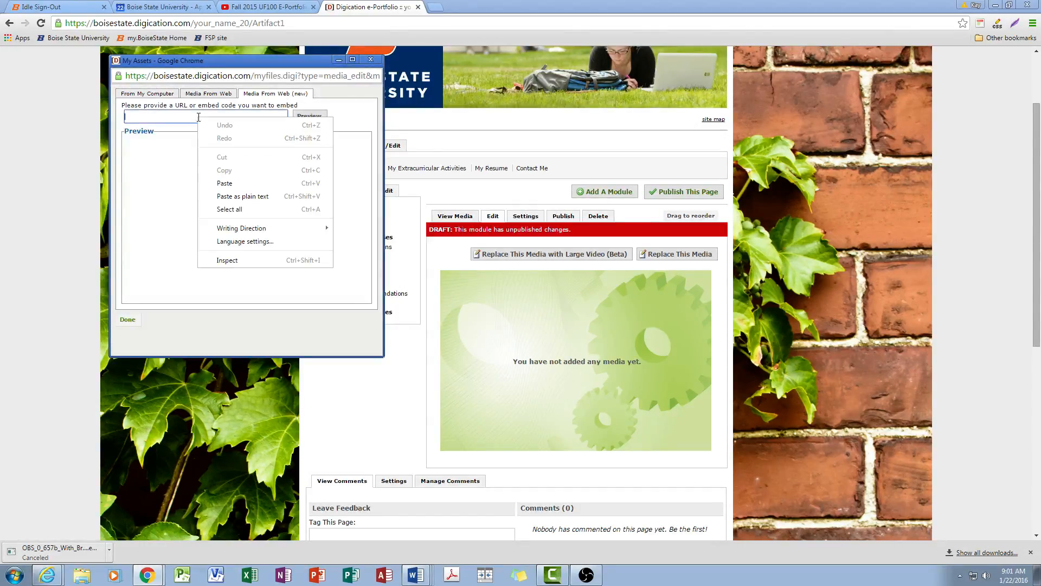
left_click(224, 183)
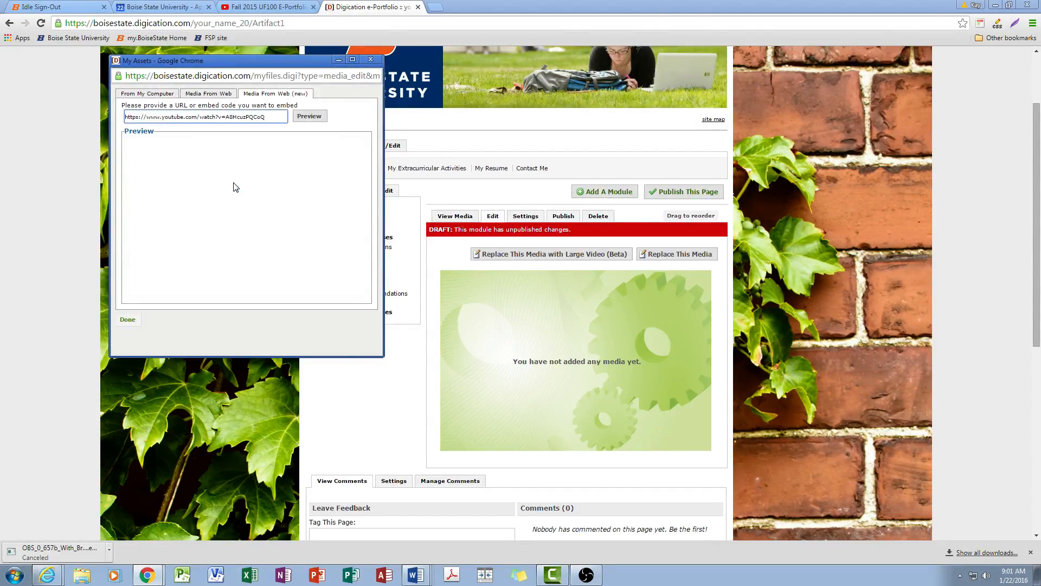
left_click(128, 319)
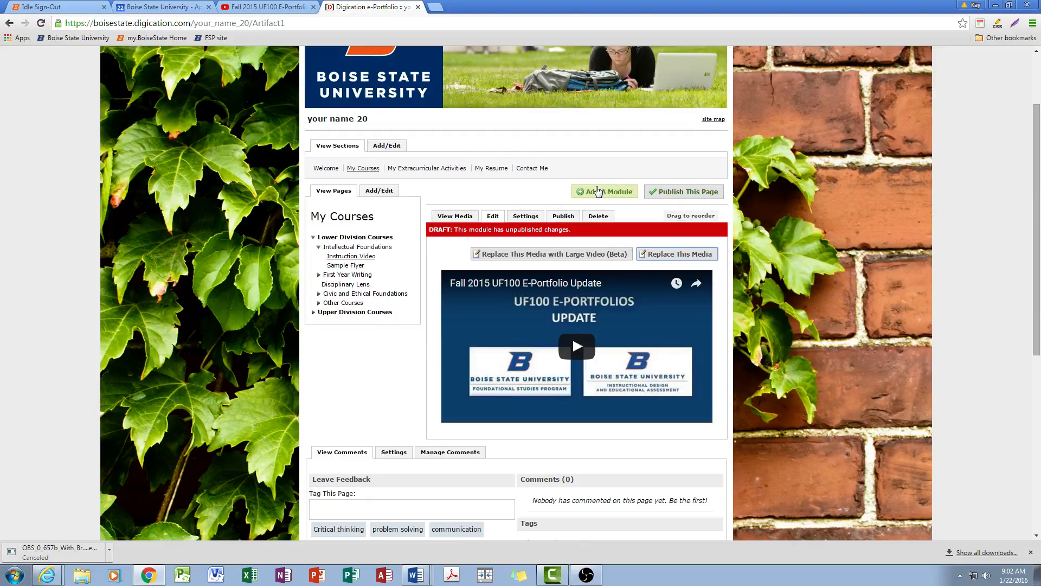
Add a Rich Text module reading "This video will help you master Digication. Here is an additional instructional doc."
left_click(609, 193)
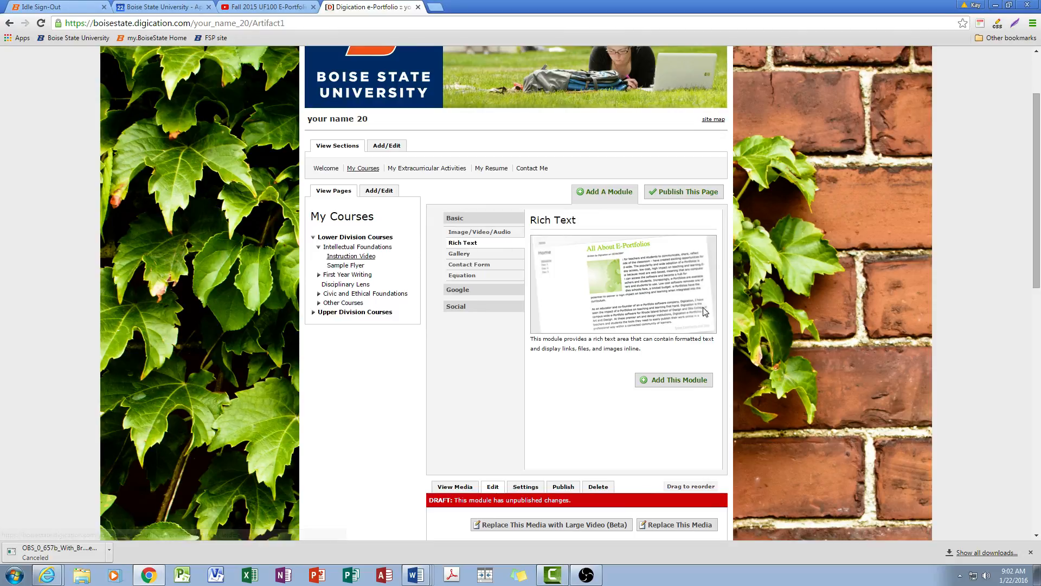
left_click(689, 384)
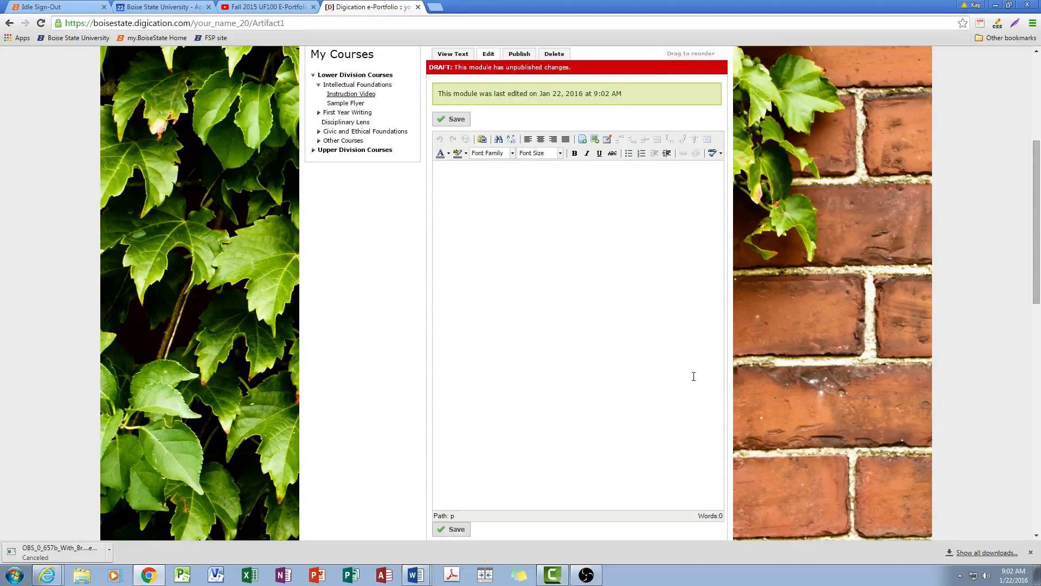
type("his video will help you master Digication.")
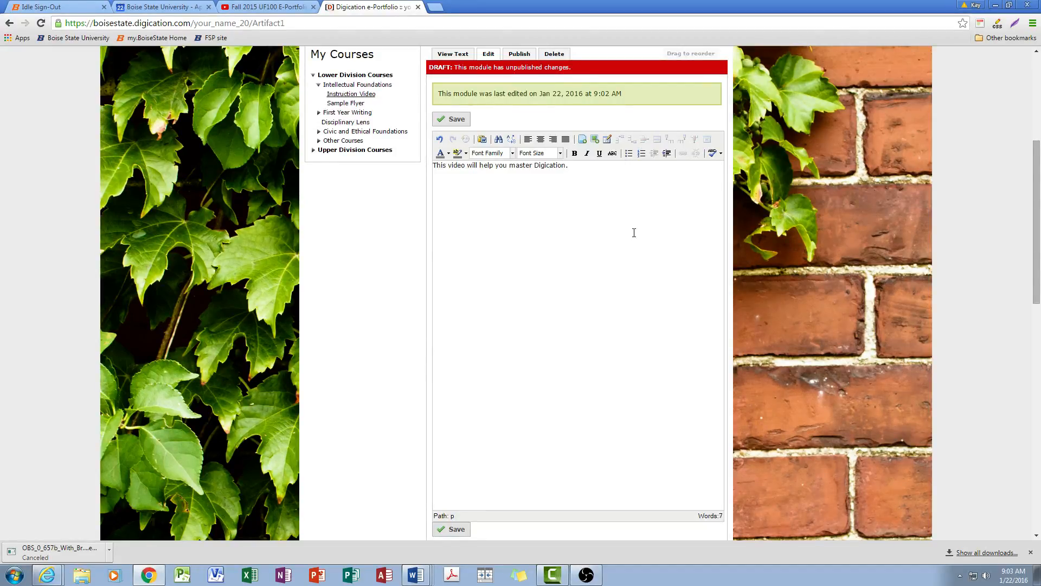
type("Here is an additional instructional ")
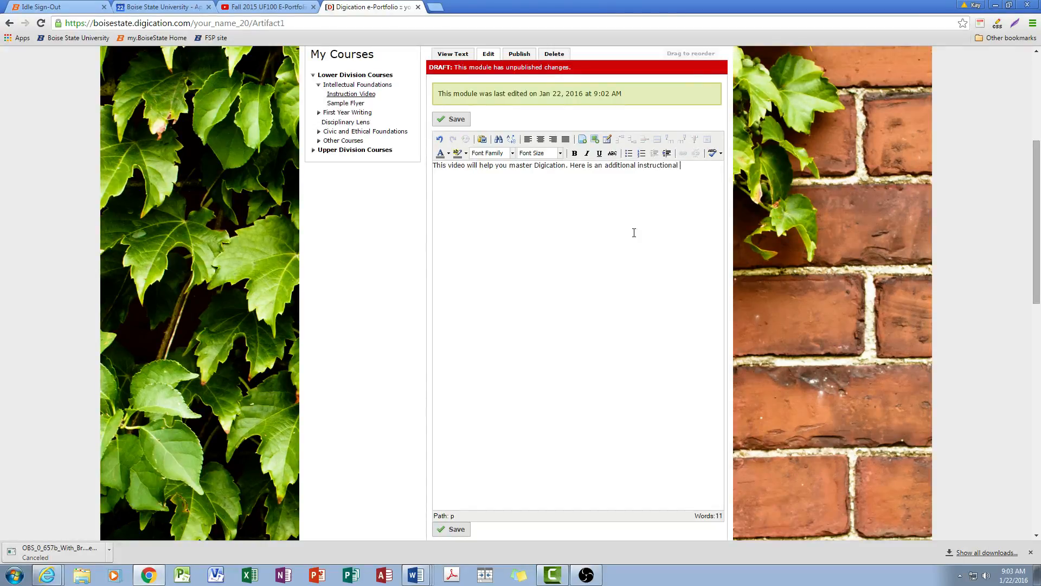
type("doc.")
Link the words "instructional doc" to the uploaded Word file "Added Step-by-Step Instructions..docx"
left_click_drag(637, 165, 691, 169)
left_click(584, 140)
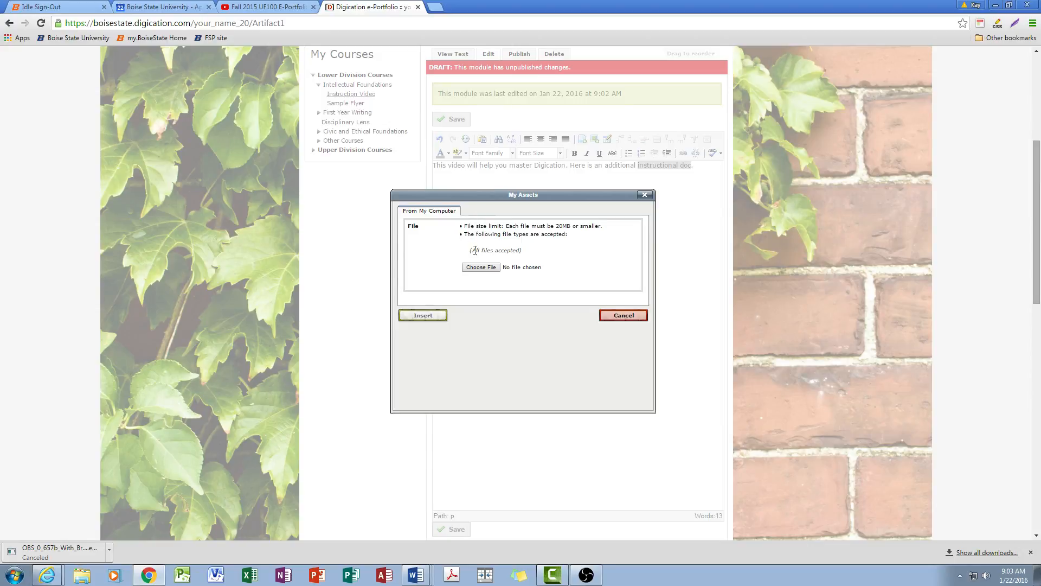
left_click(481, 267)
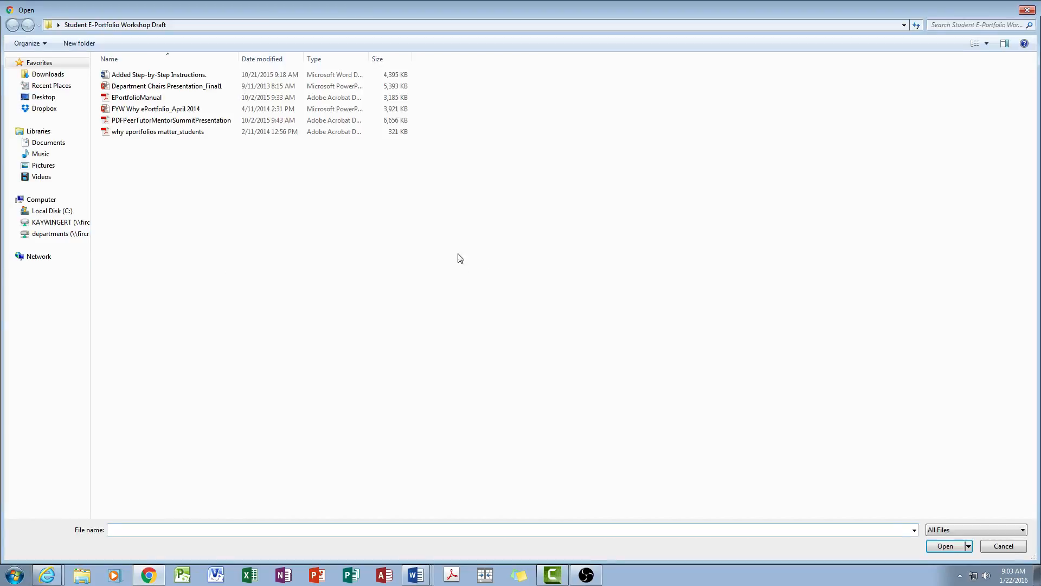
double_click(151, 76)
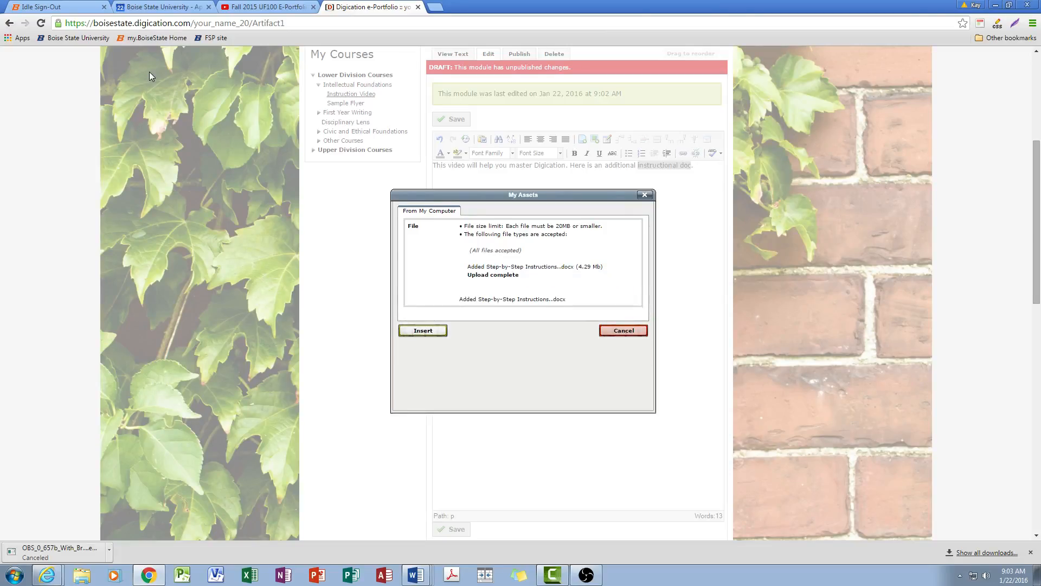
left_click(421, 331)
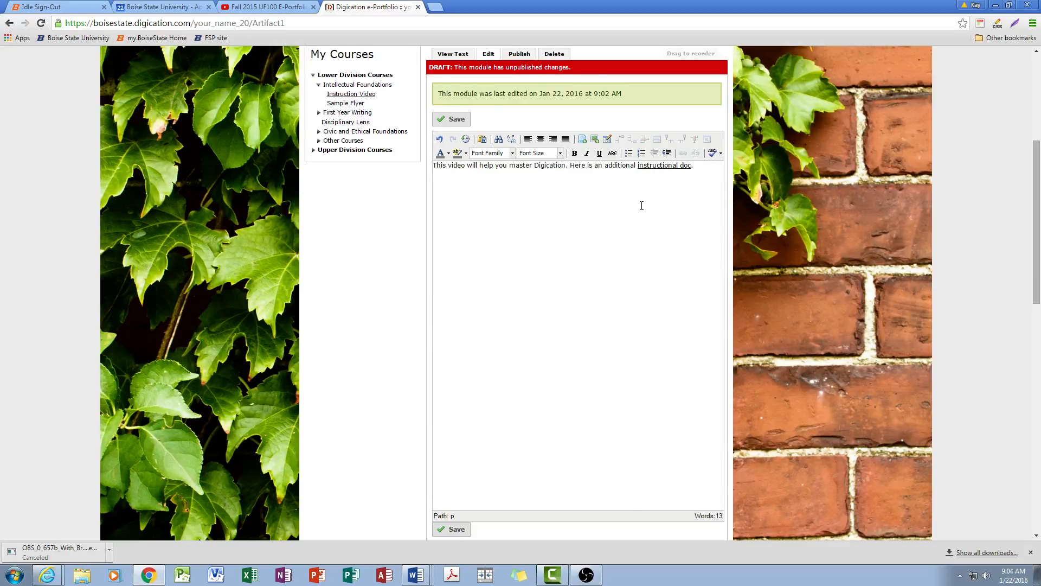
Save the Rich Text module, check the published version of the Instruction Video page, and return to editing
scroll(644, 203, "up", 2)
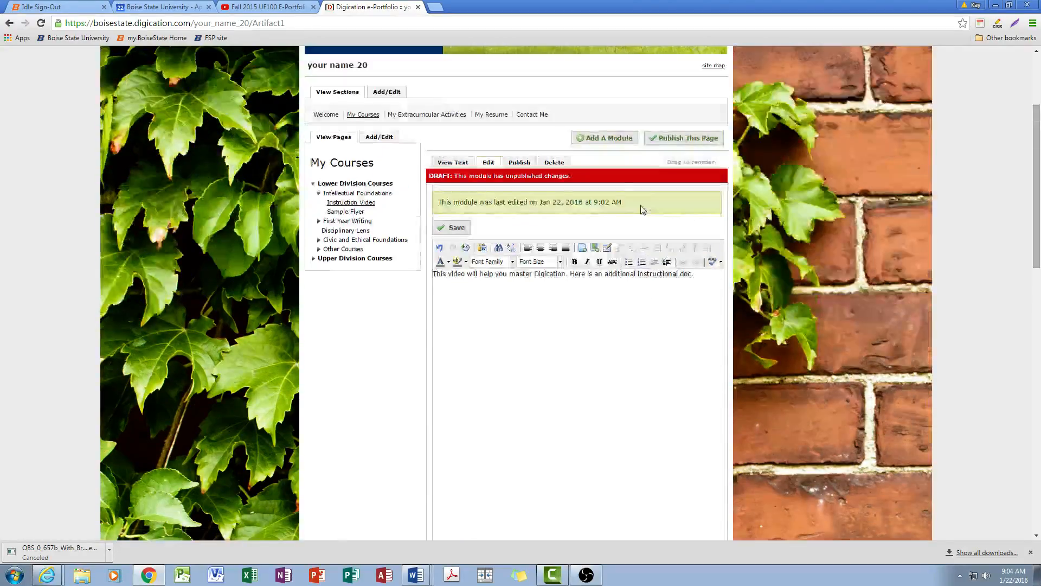
left_click(454, 228)
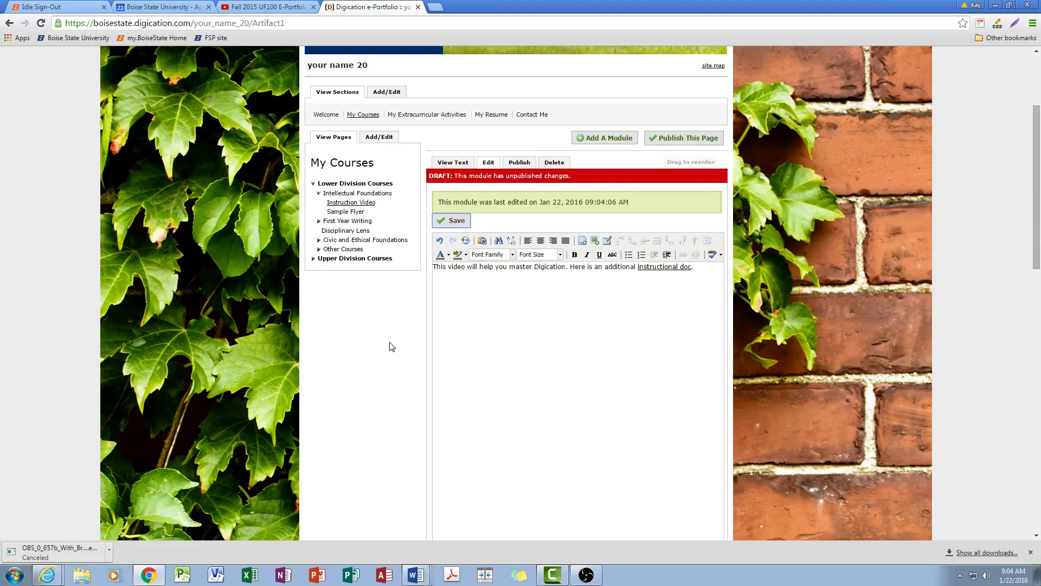
scroll(531, 286, "down", 2)
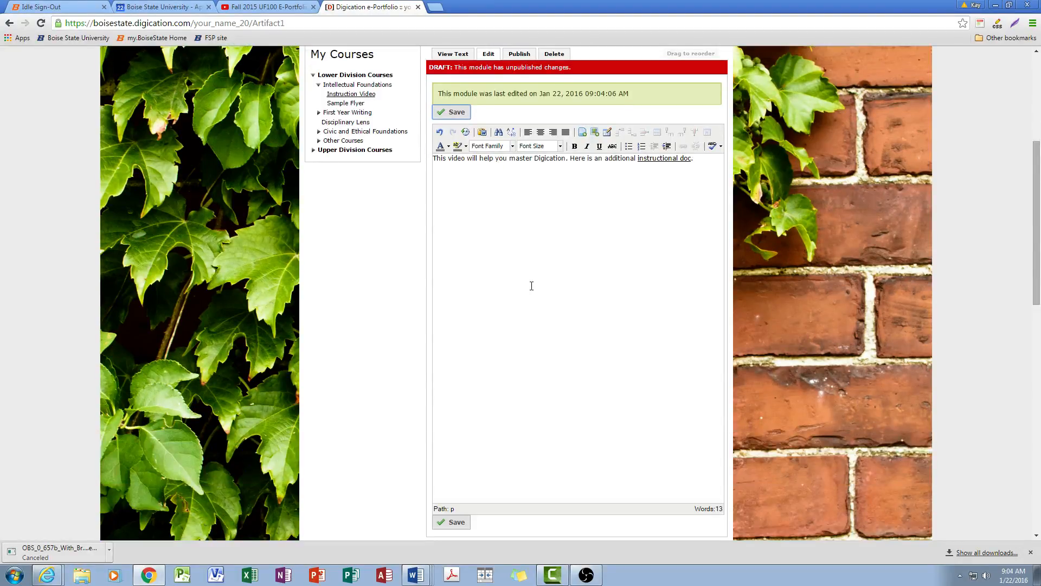
scroll(531, 286, "up", 3)
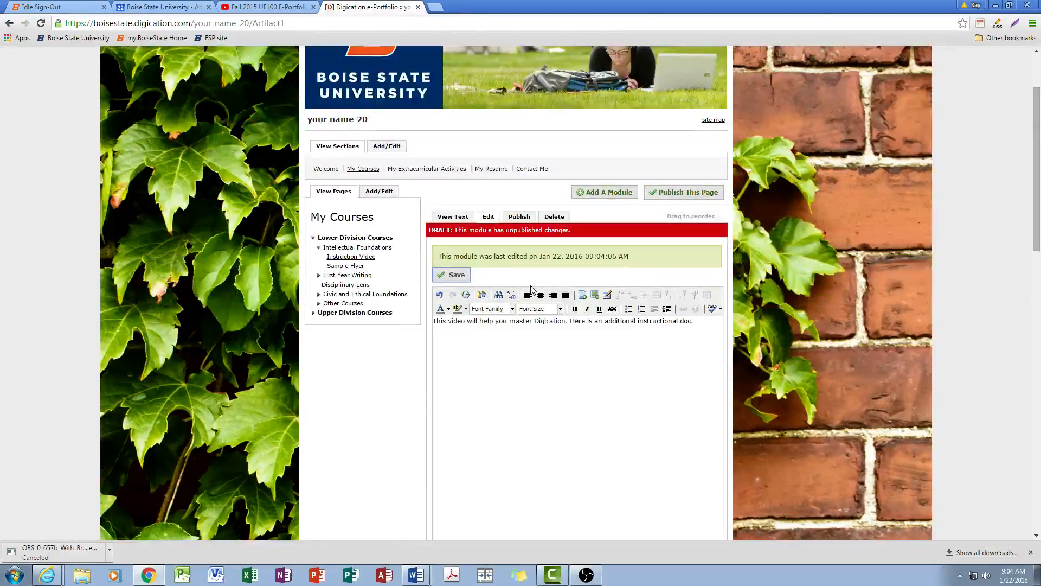
scroll(531, 287, "up", 2)
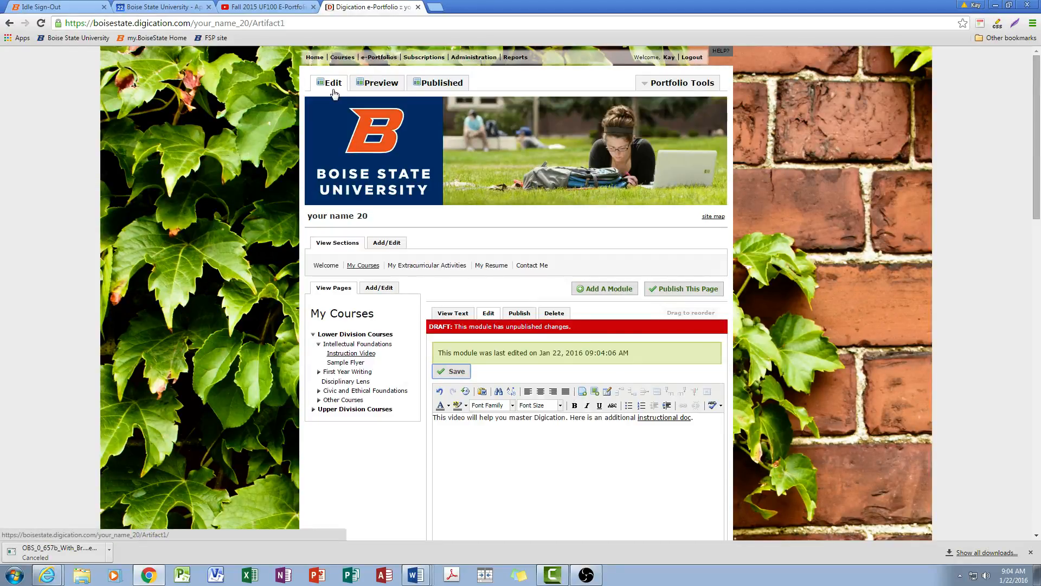
left_click(442, 84)
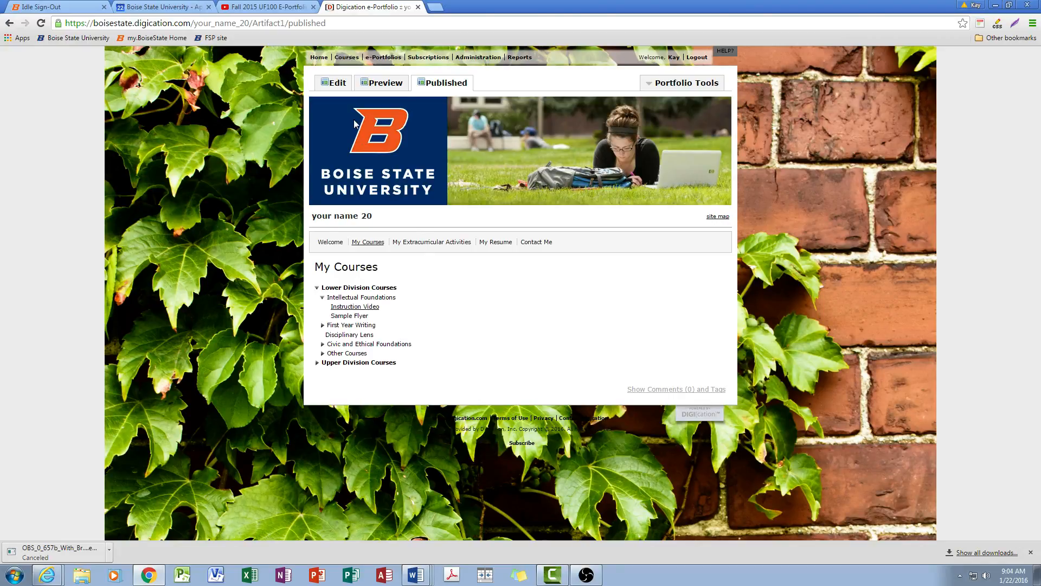
left_click(334, 86)
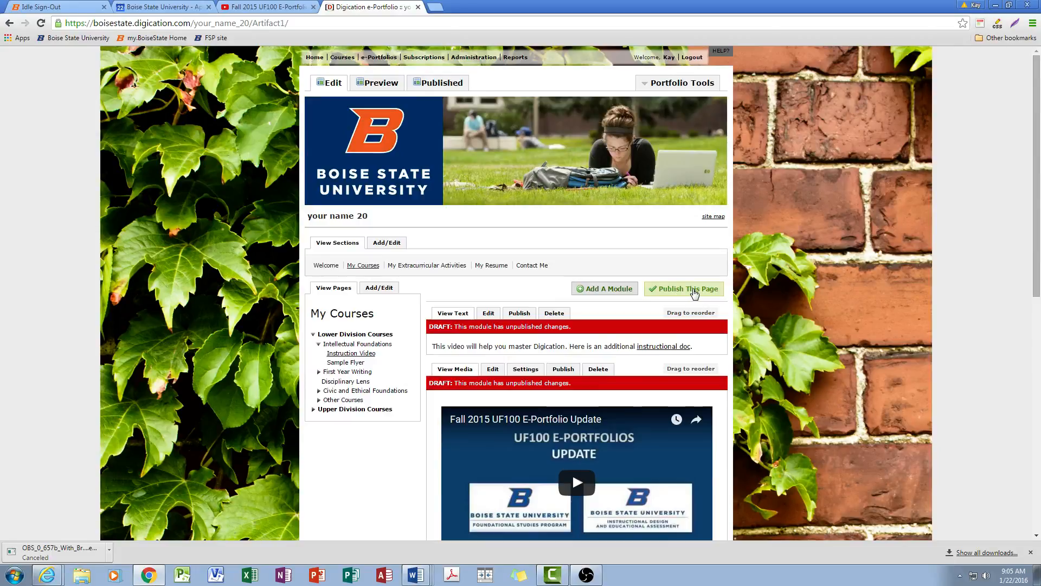
Publish all module changes on the Instruction Video page and view its published version
left_click(694, 291)
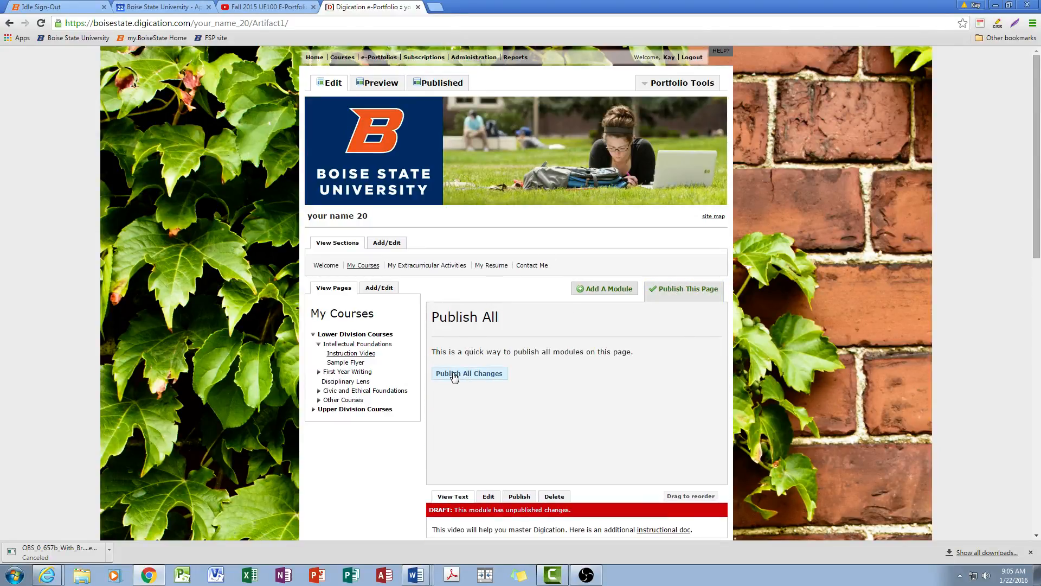
left_click(485, 374)
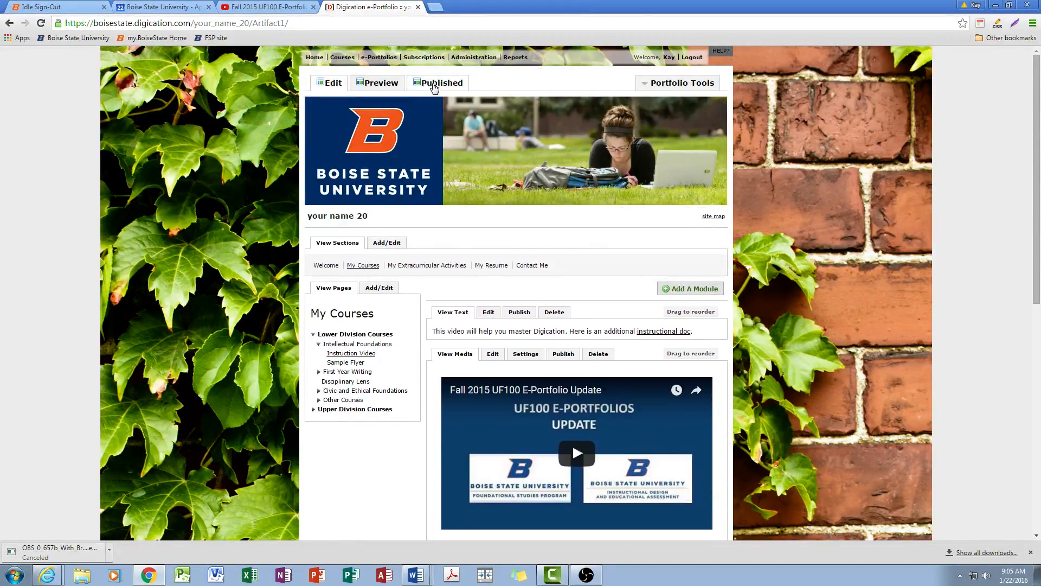
left_click(438, 85)
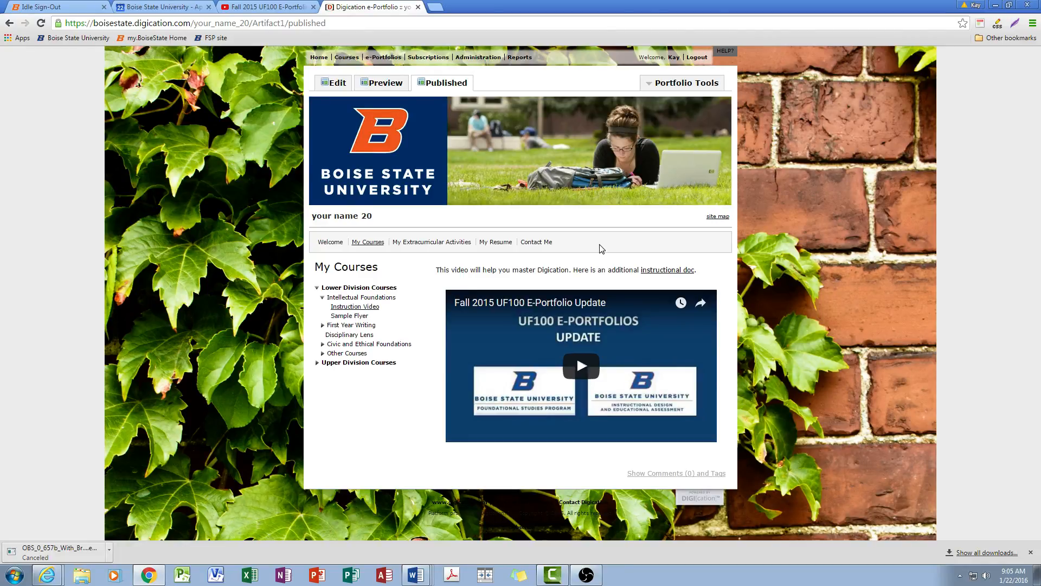
Return to editing and add an Image/Video/Audio module to the Sample Flyer page
left_click(333, 84)
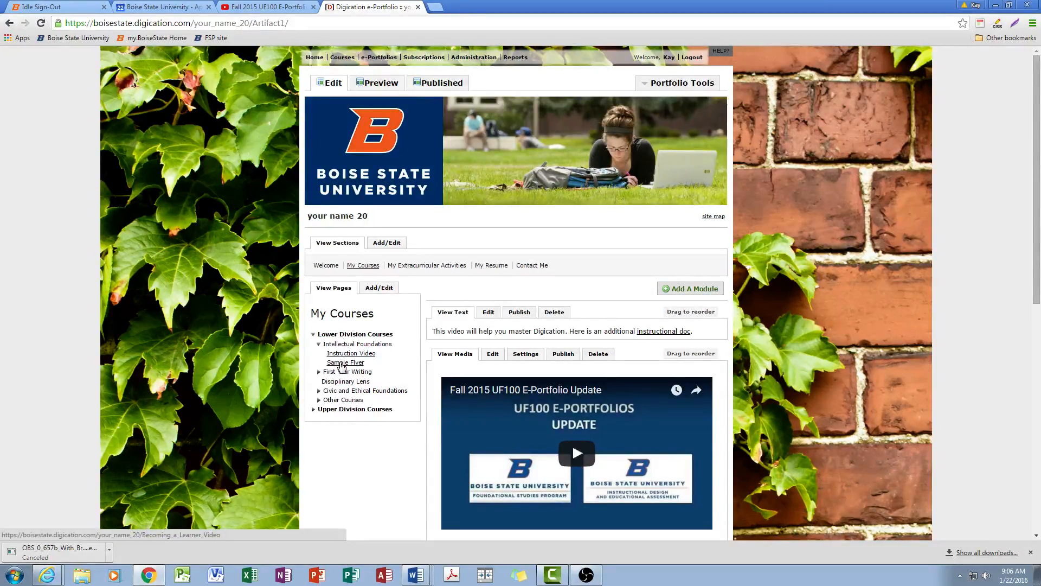
left_click(342, 366)
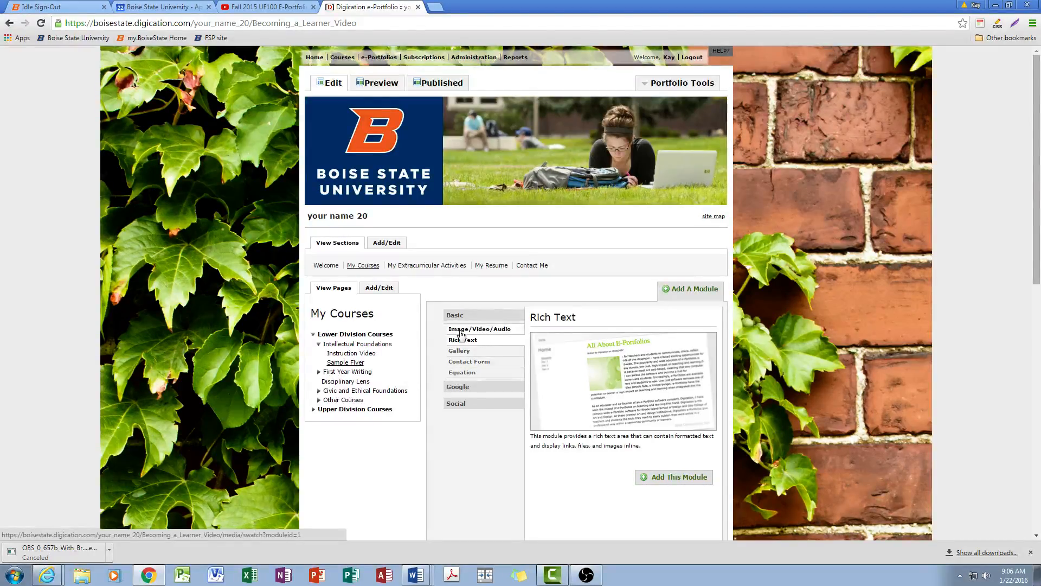
left_click(503, 332)
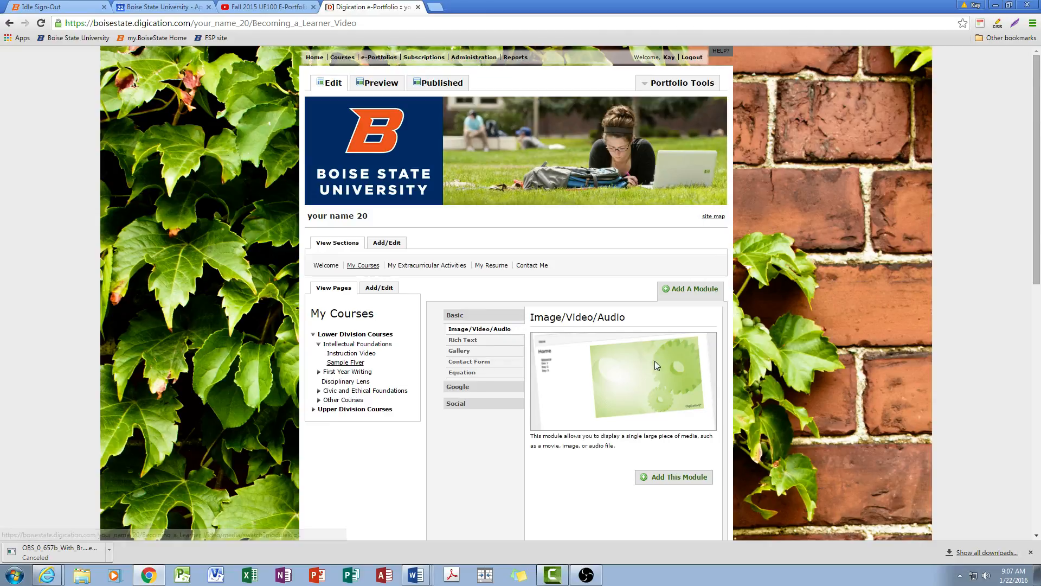
left_click(670, 486)
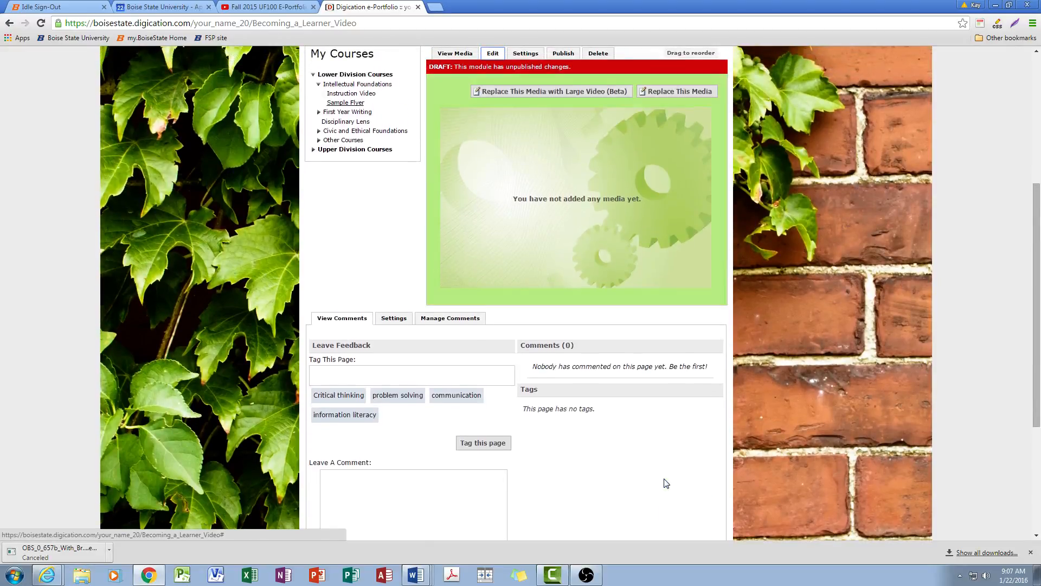
Replace the empty module's media with the file "why eportfolios matter_students.pdf" uploaded from the computer
scroll(666, 483, "up", 3)
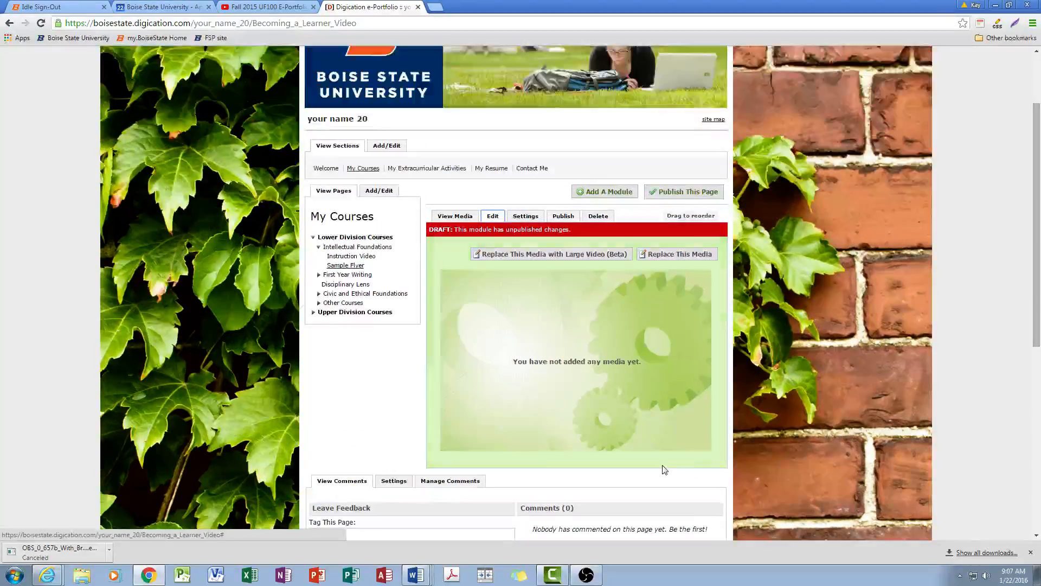
left_click(677, 257)
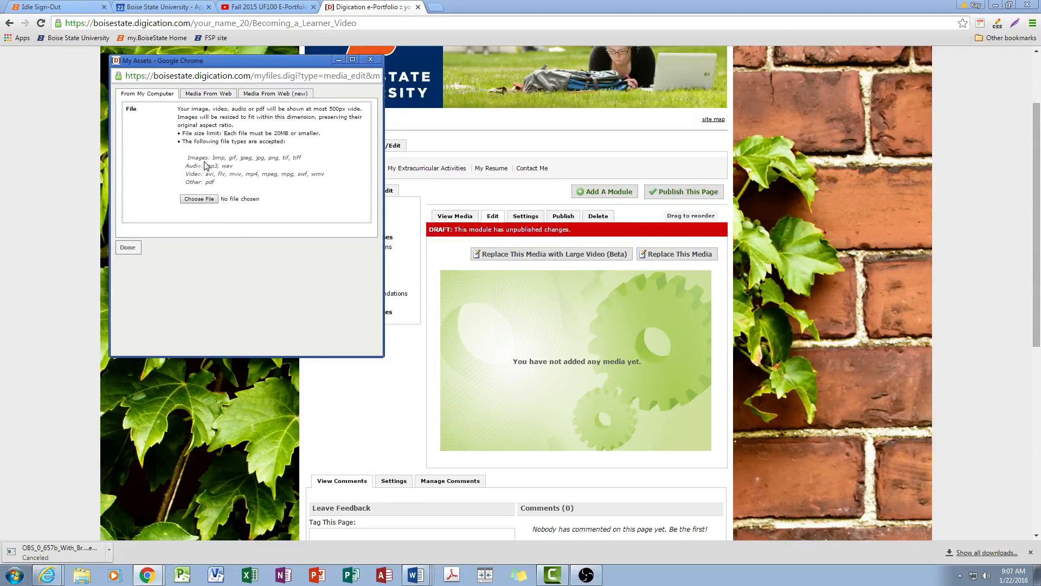
left_click(202, 199)
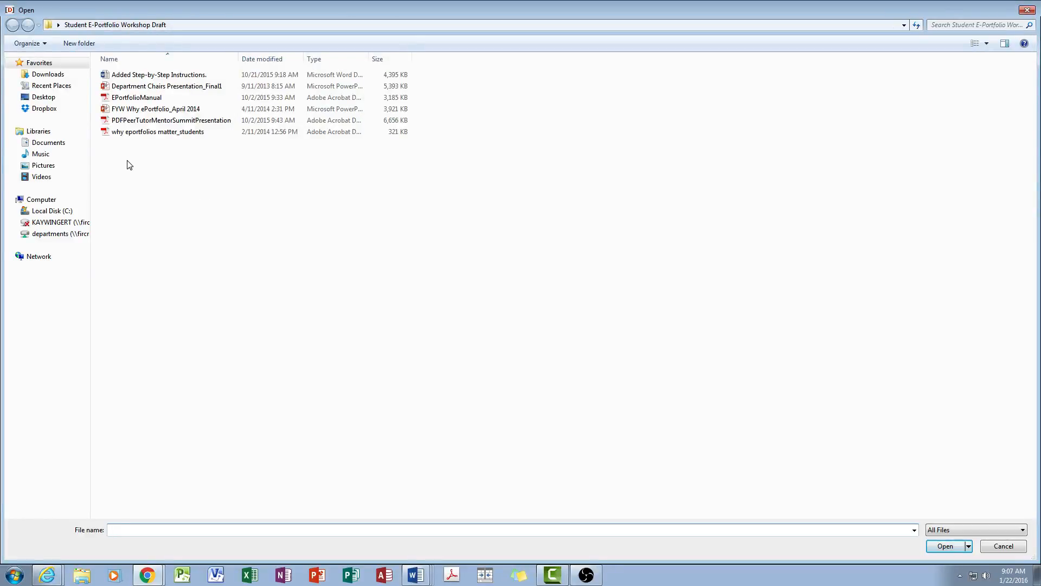
double_click(200, 135)
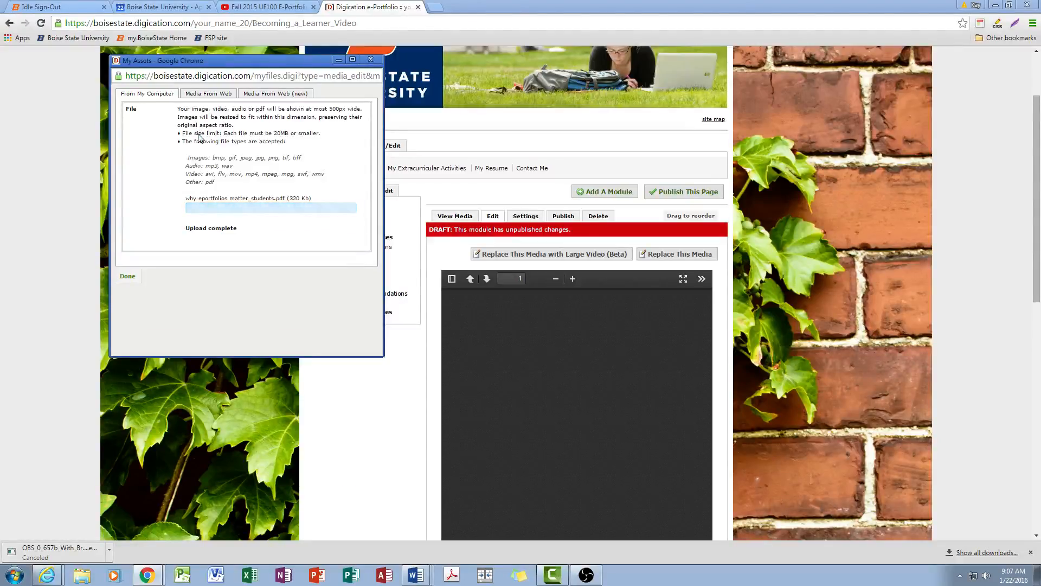
left_click(125, 251)
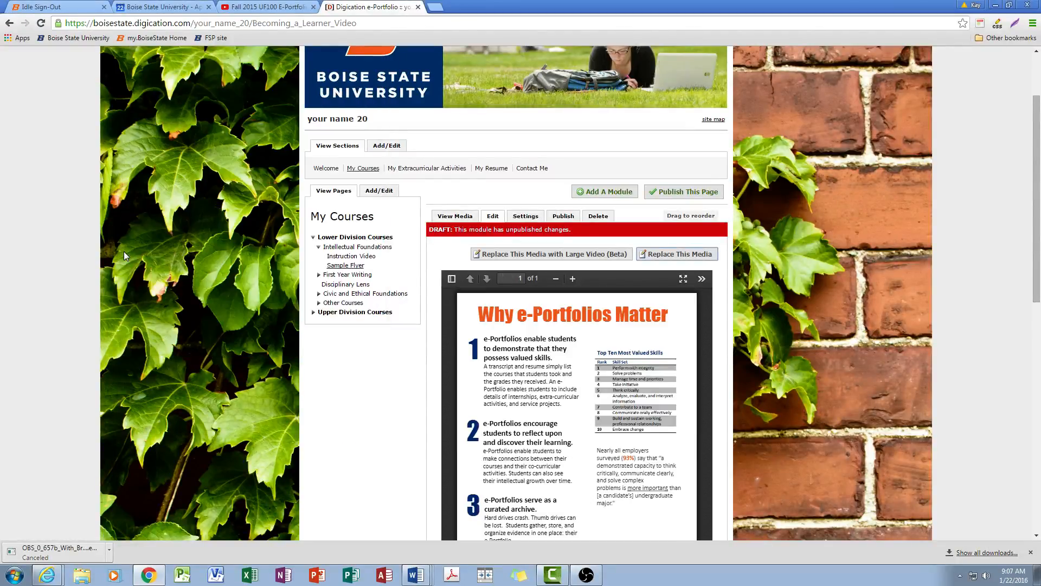
scroll(389, 437, "down", 4)
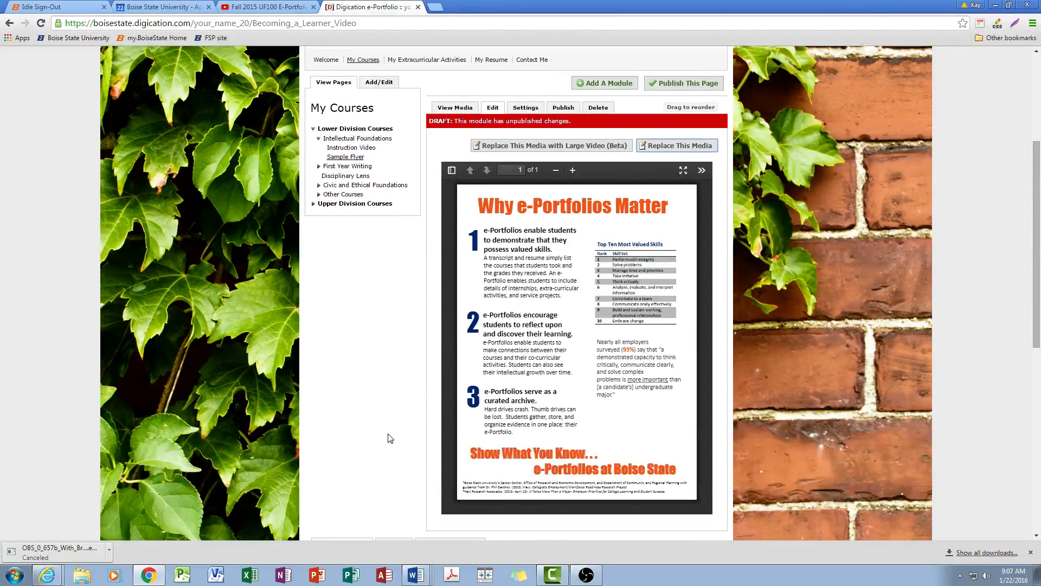
Publish all module changes on the Sample Flyer page and view its published version
scroll(389, 436, "up", 3)
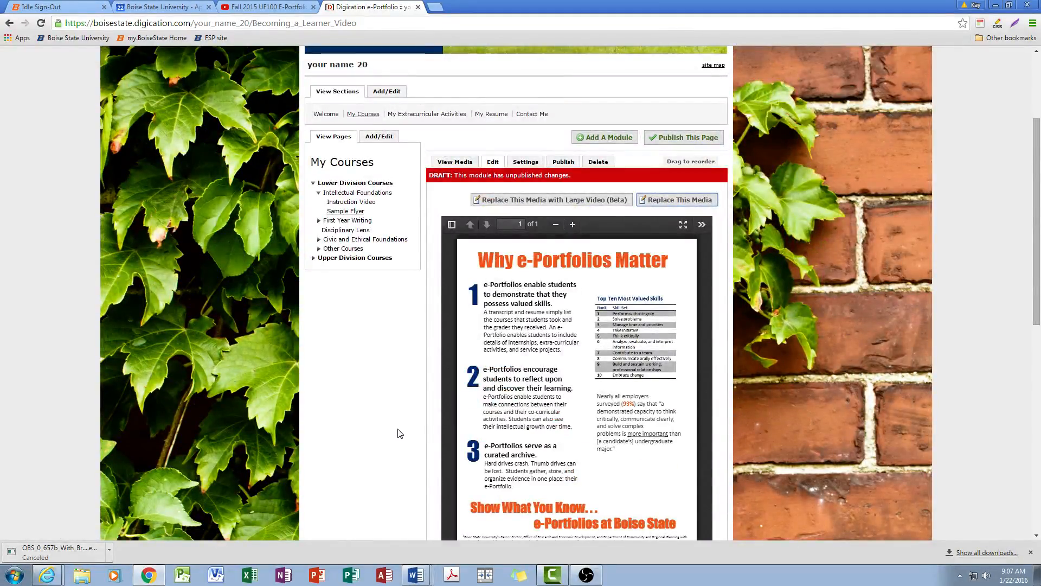
left_click(662, 137)
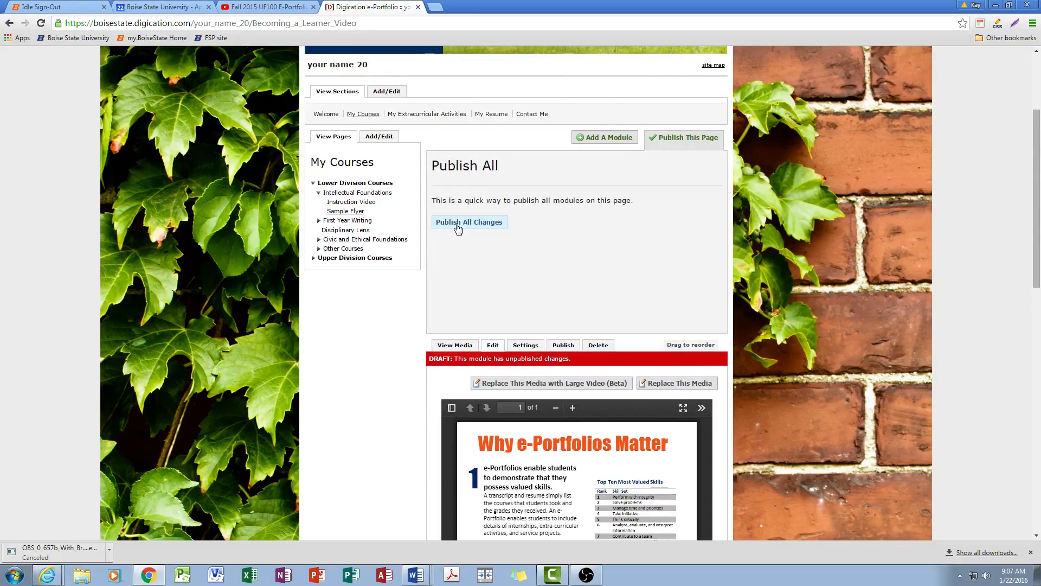
left_click(457, 225)
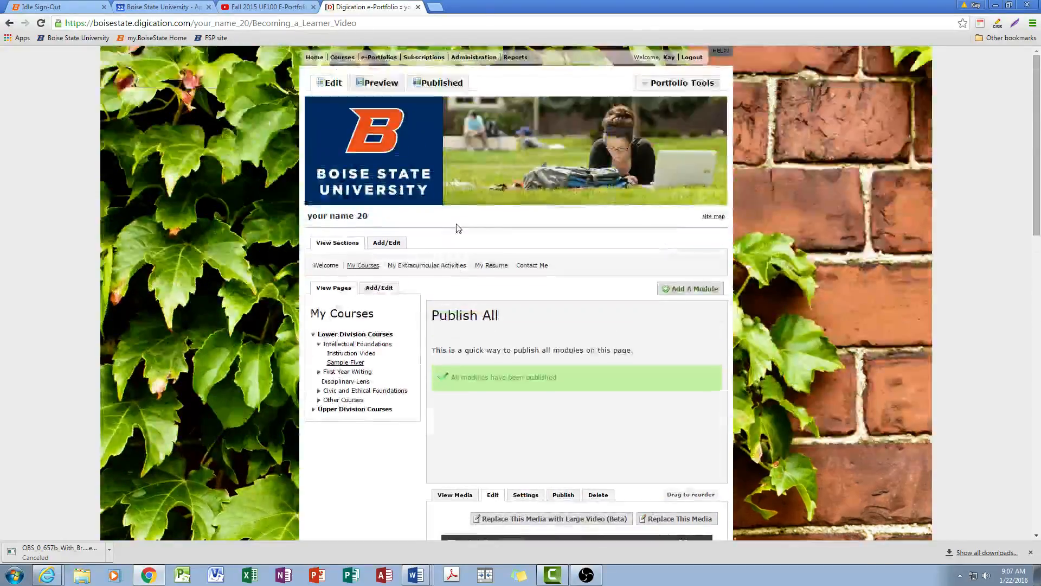
left_click(434, 87)
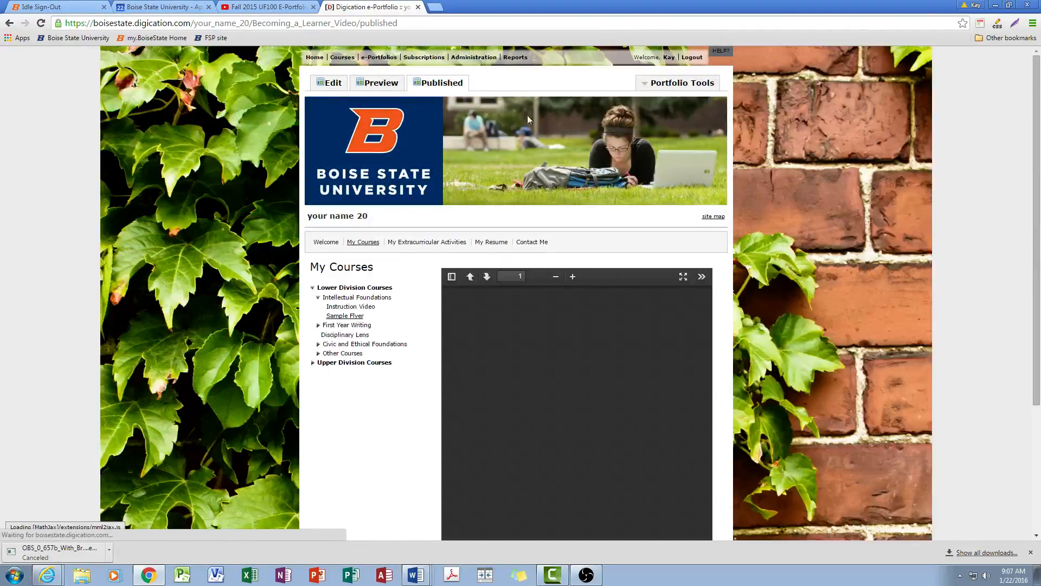
scroll(718, 278, "down", 2)
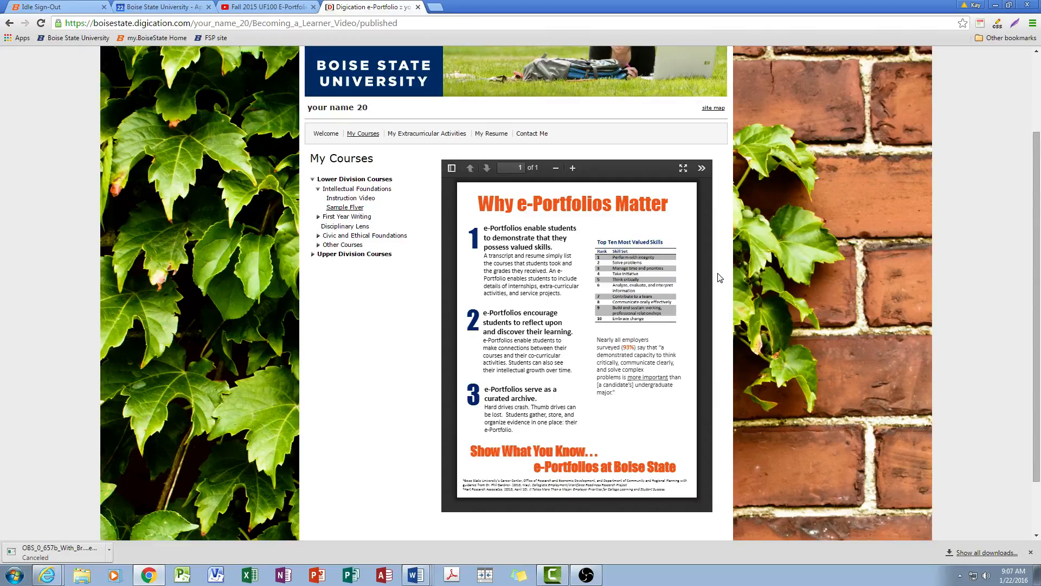
From the Digication home page, open the How-To Guides, view the student support topics on content, and return to the home page
scroll(719, 278, "up", 2)
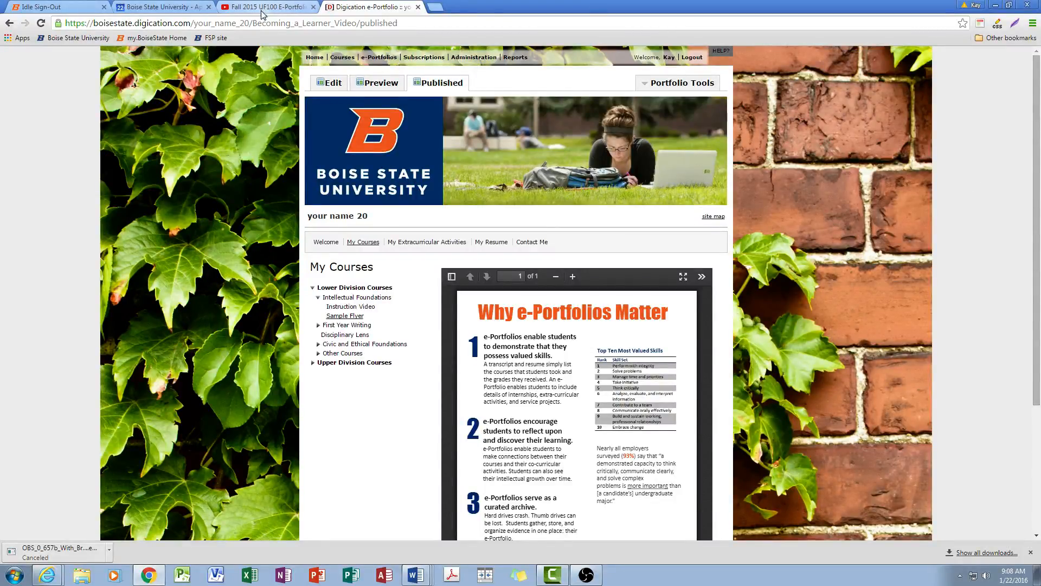
left_click(313, 58)
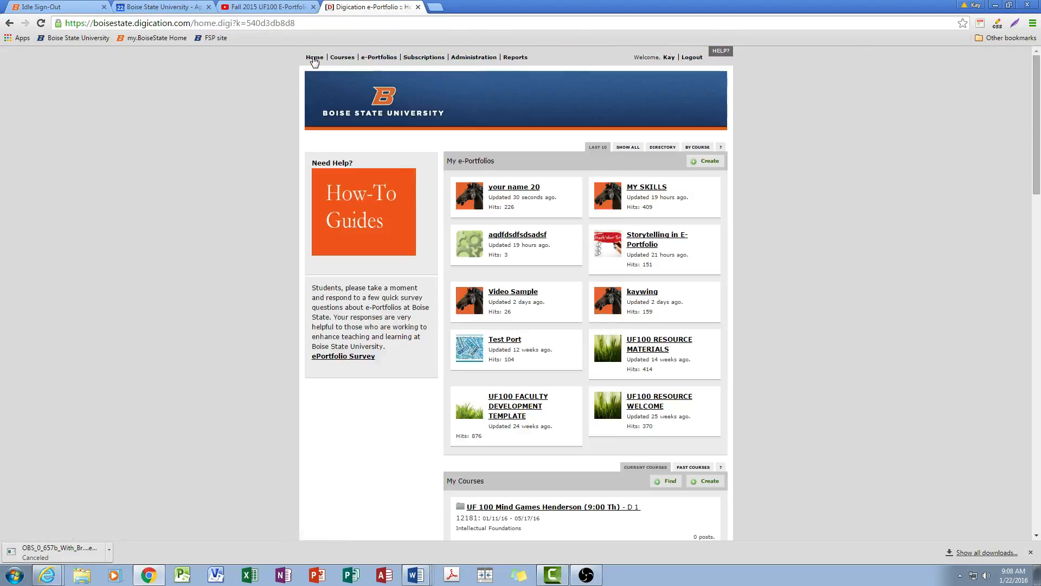
left_click(372, 214)
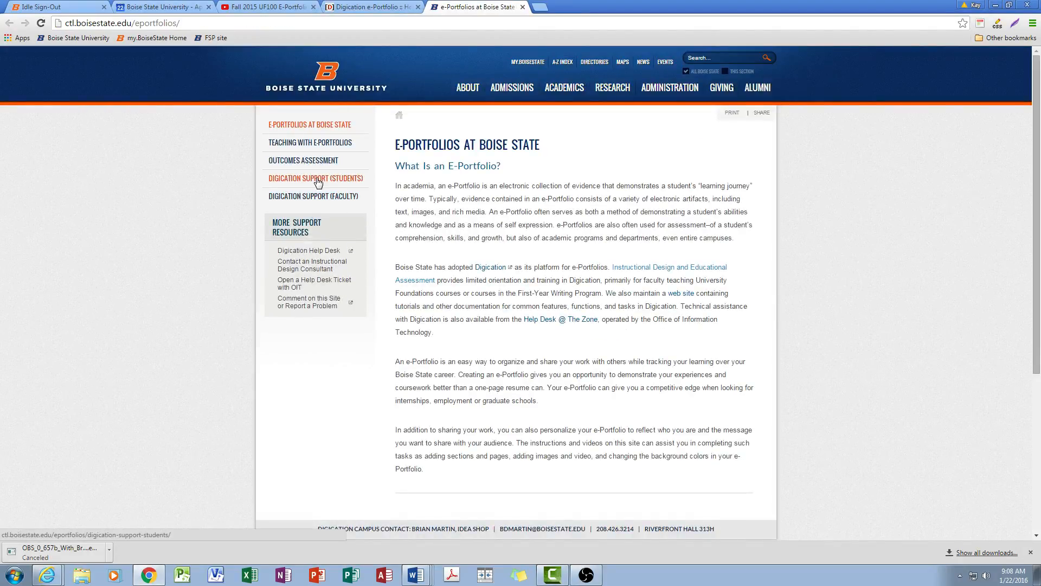
left_click(318, 181)
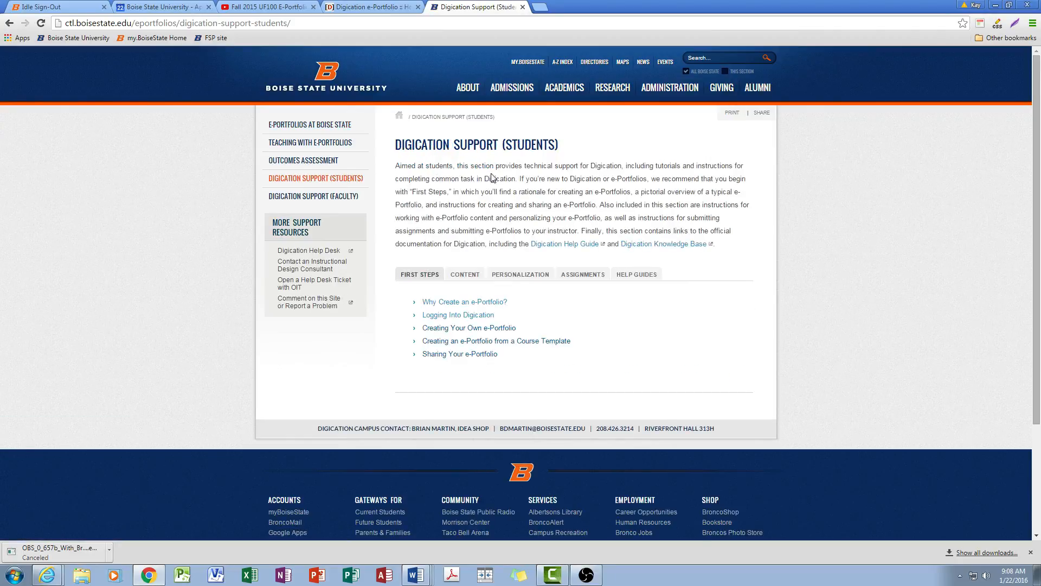
left_click(463, 277)
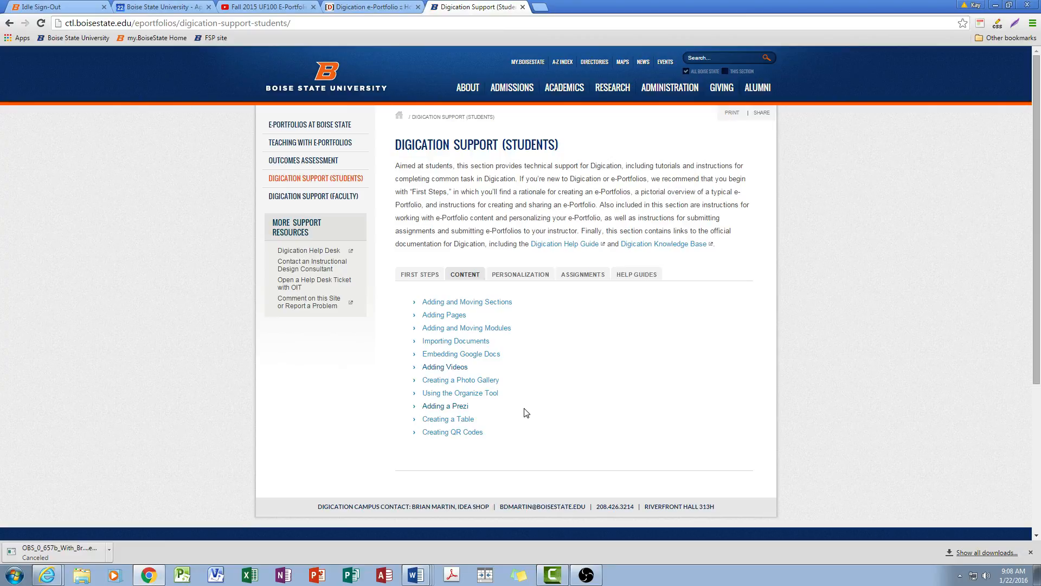
left_click(353, 9)
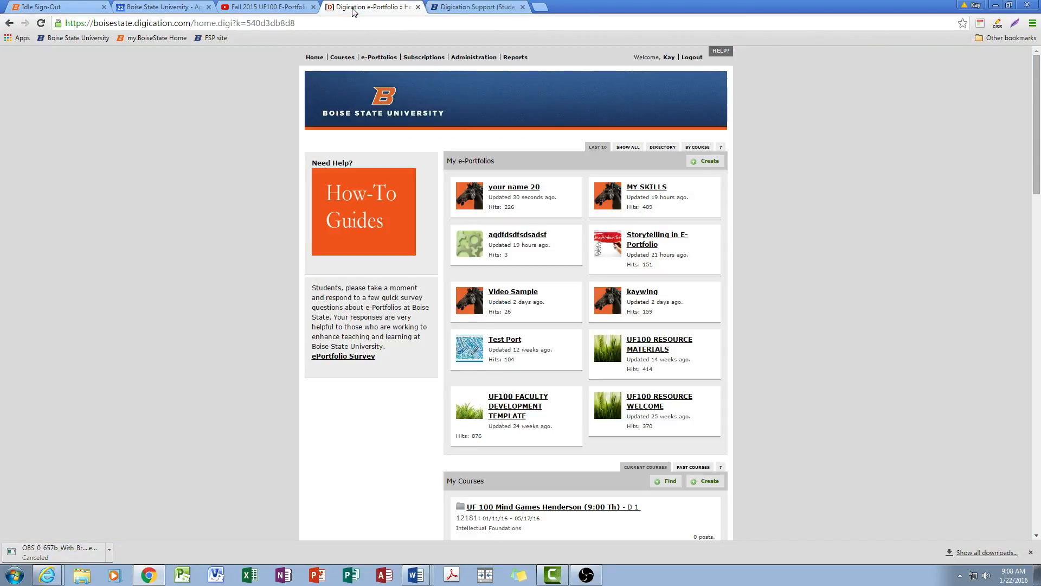